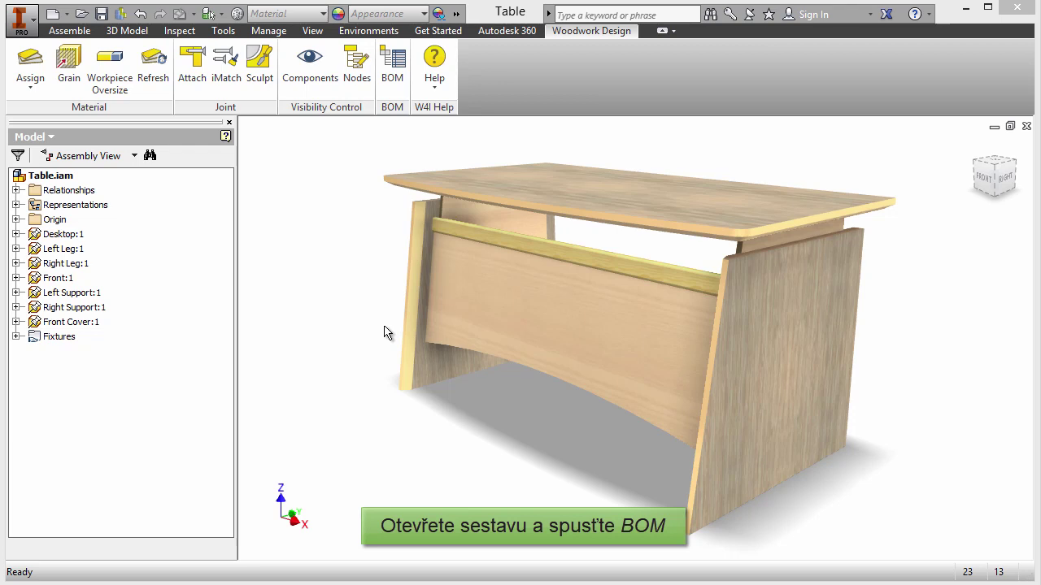
Open the Woodwork BOM for Table.iam and expand the Desktop row to list its workpieces and materials
click(392, 79)
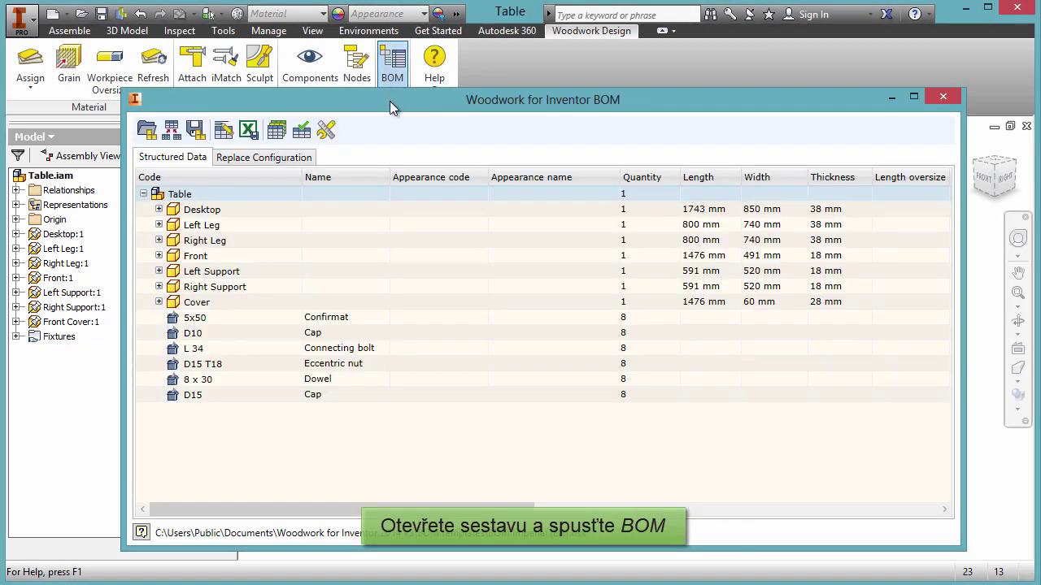
right_click(180, 209)
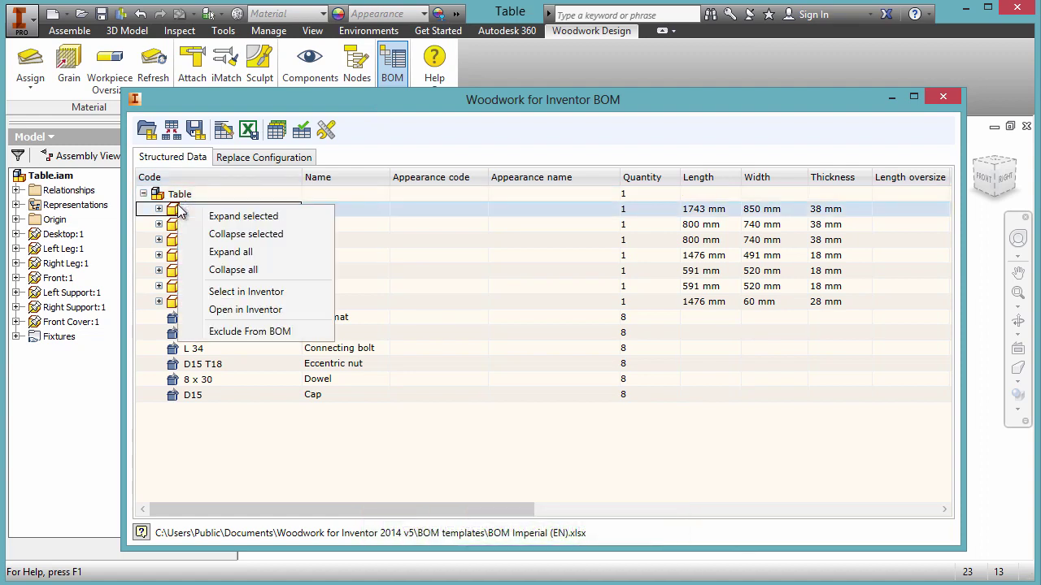
click(197, 216)
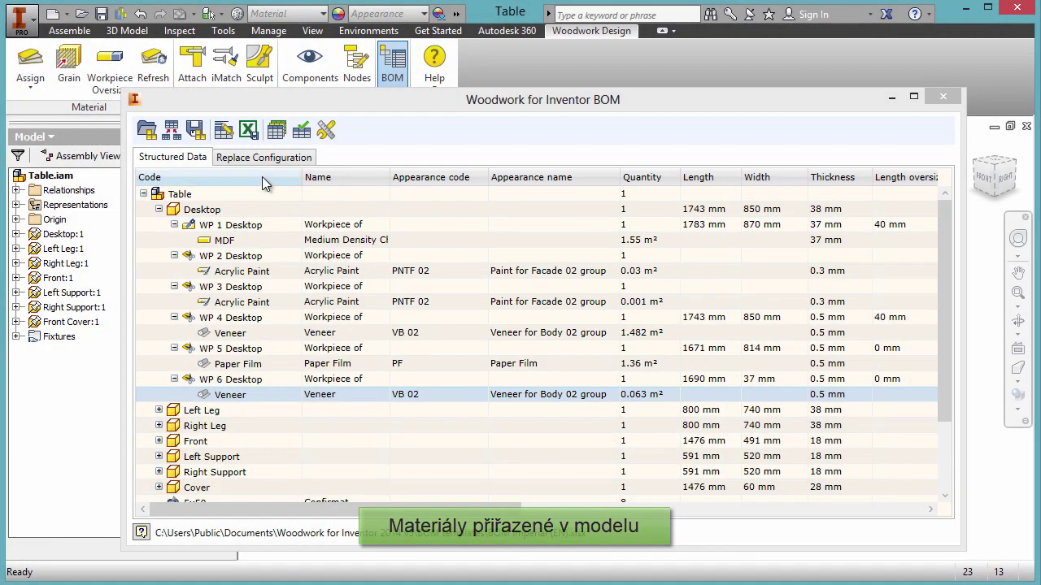
Create a material replace configuration named 'Table' and open the Excel lookup for VB 02's new appearance code
click(265, 159)
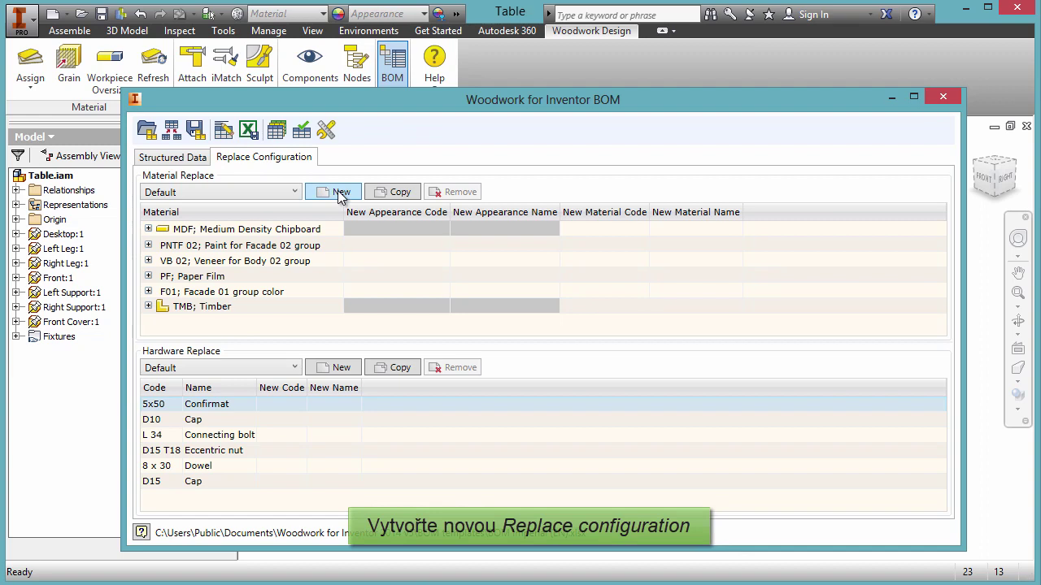
click(340, 195)
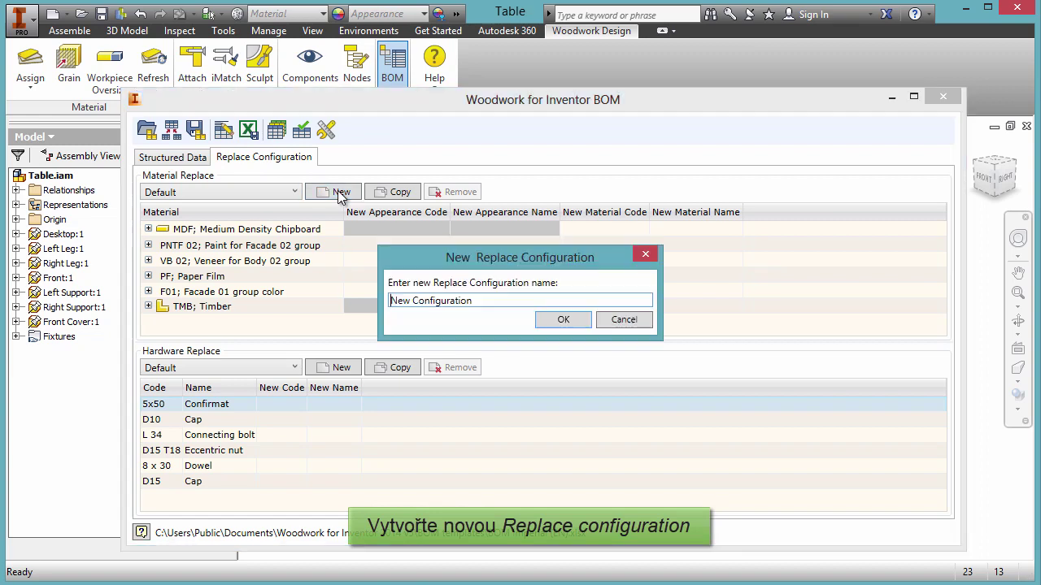
text(Table)
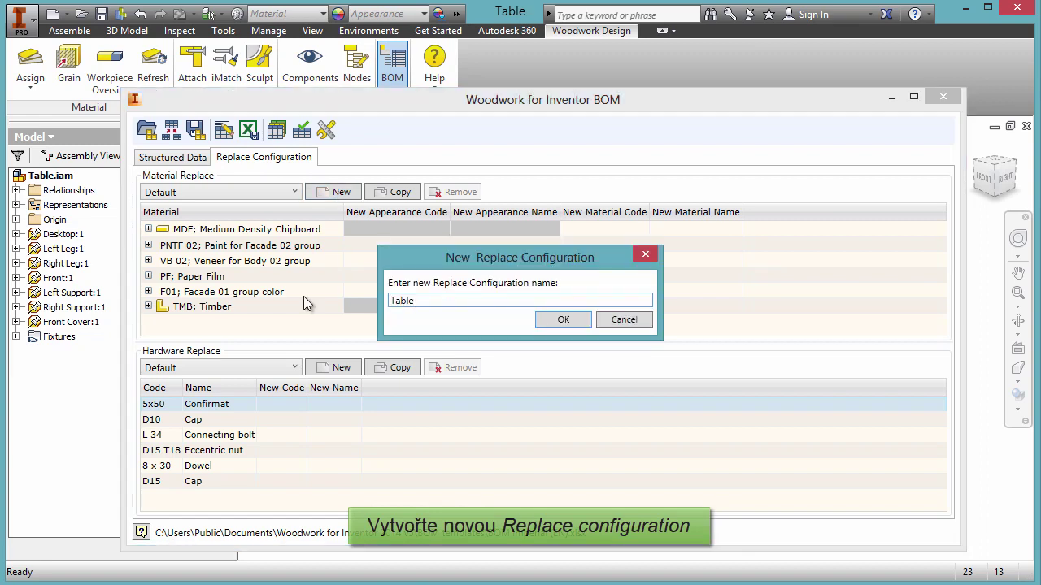
click(545, 319)
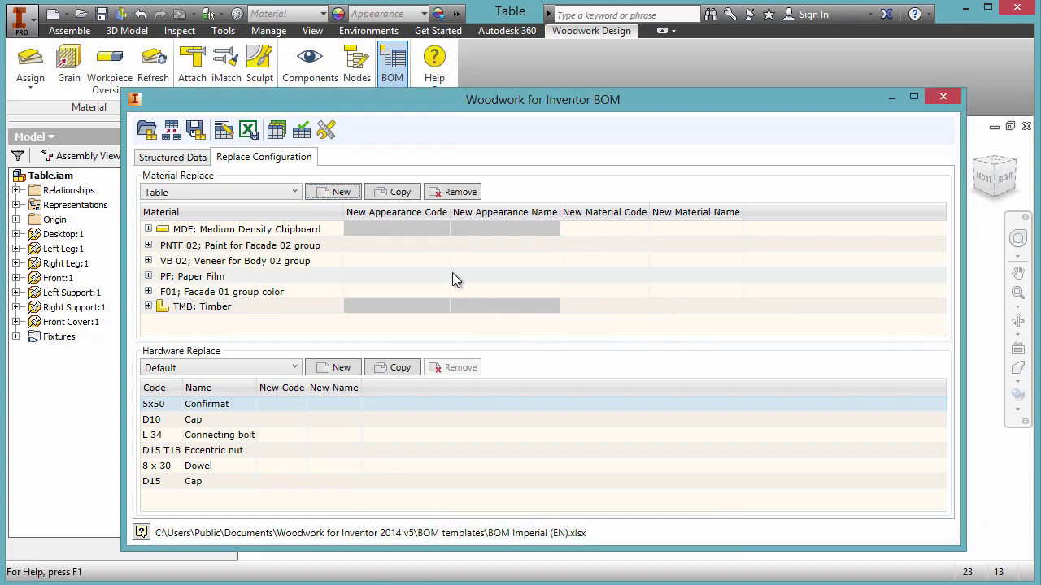
click(434, 260)
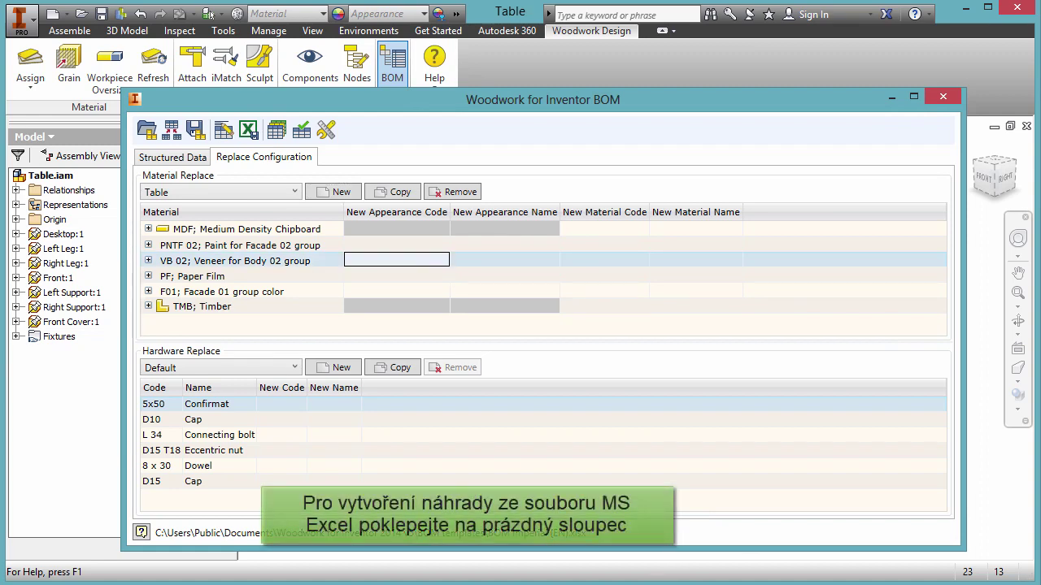
double_click(434, 260)
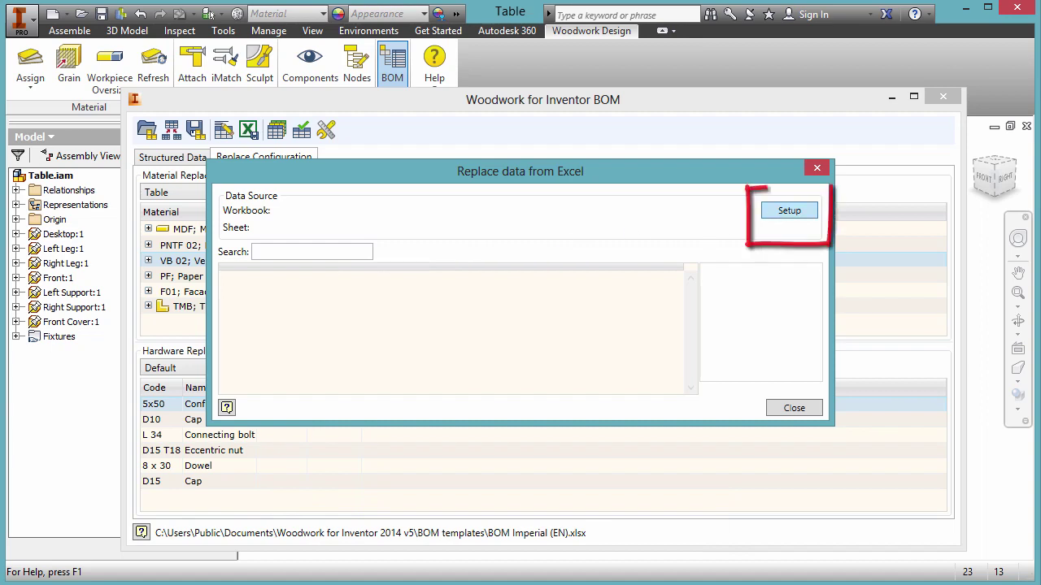
Use Materials.xlsx from C:\W4INV 2014 Design\PROJECTS\Samples\Materials as the appearance data source
click(780, 213)
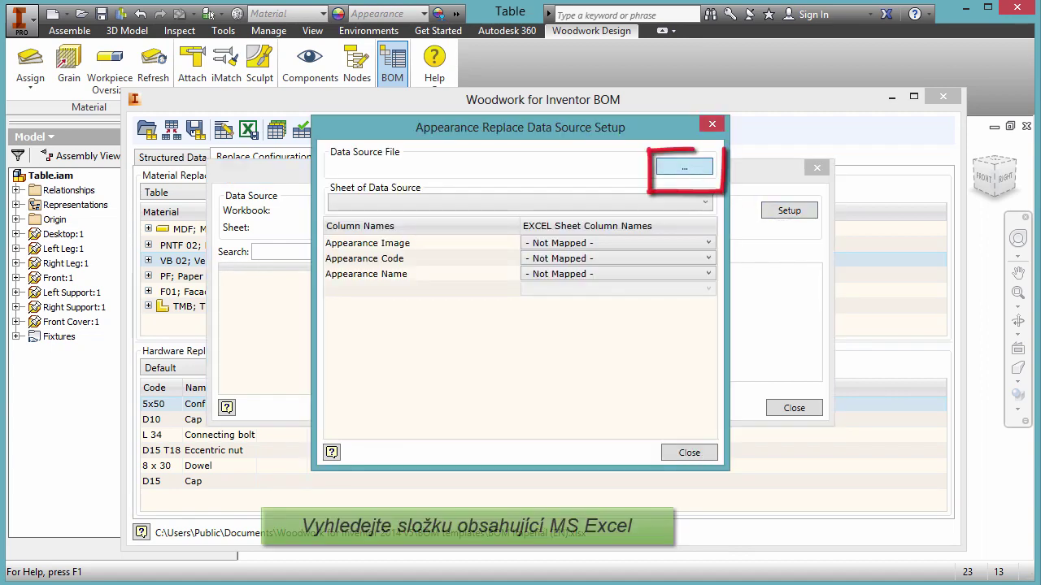
click(683, 166)
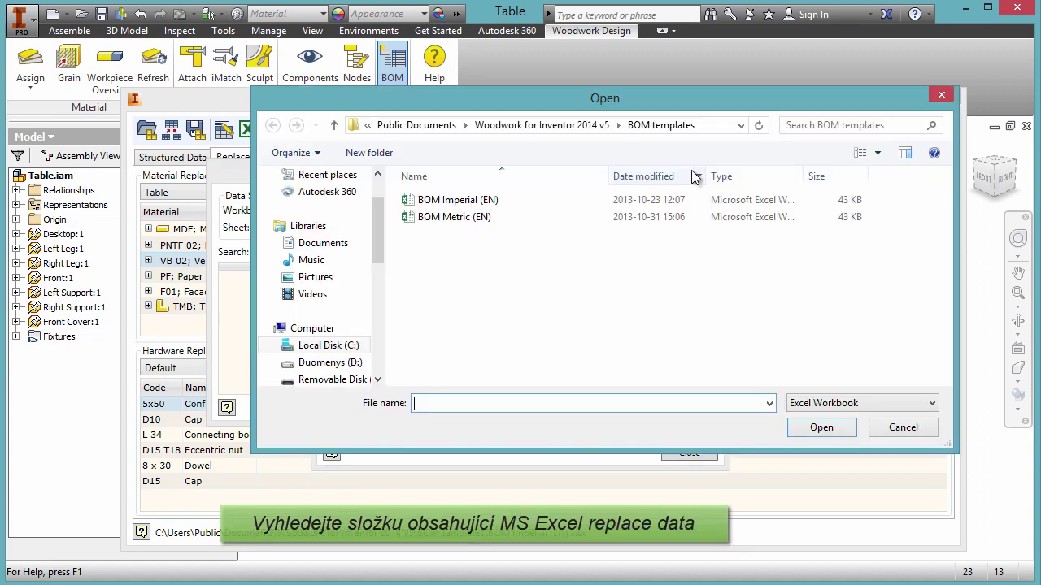
click(325, 345)
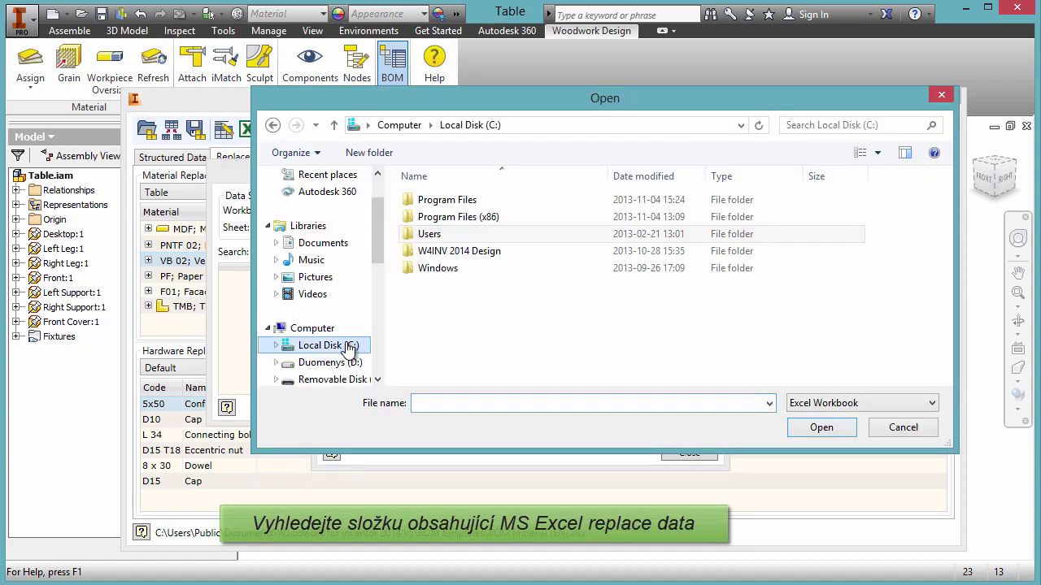
double_click(477, 254)
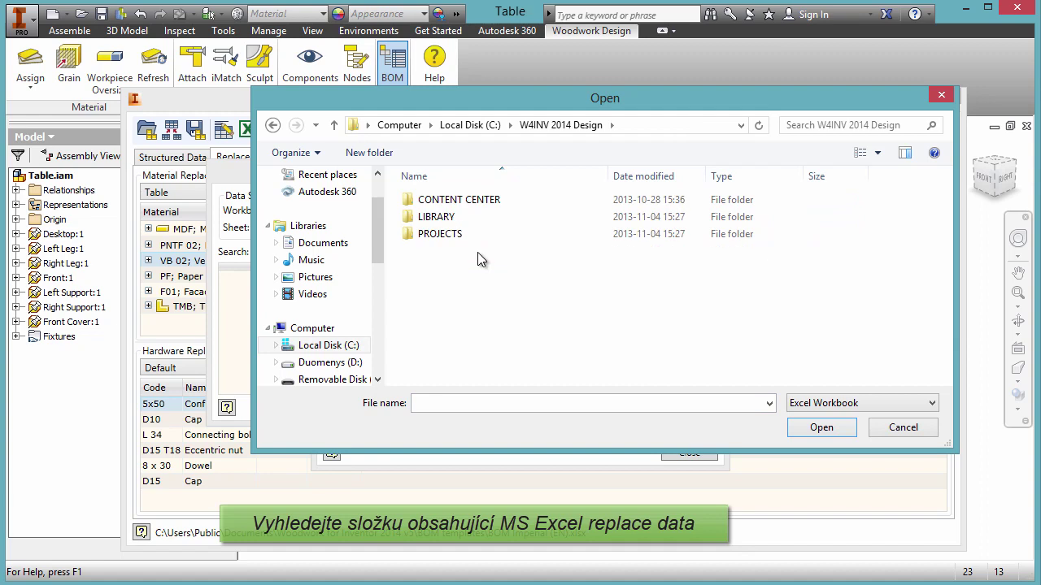
double_click(478, 238)
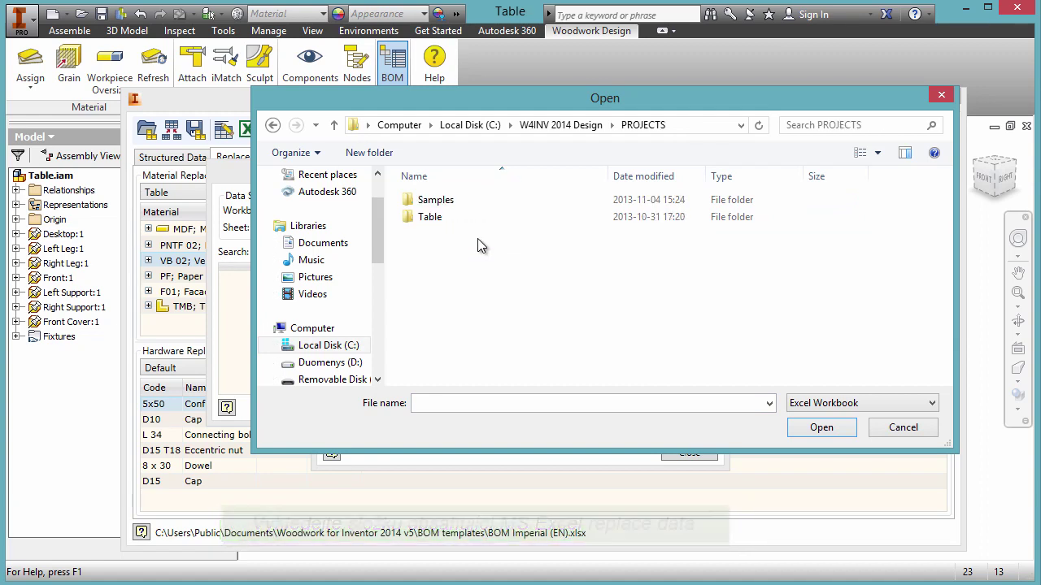
double_click(485, 201)
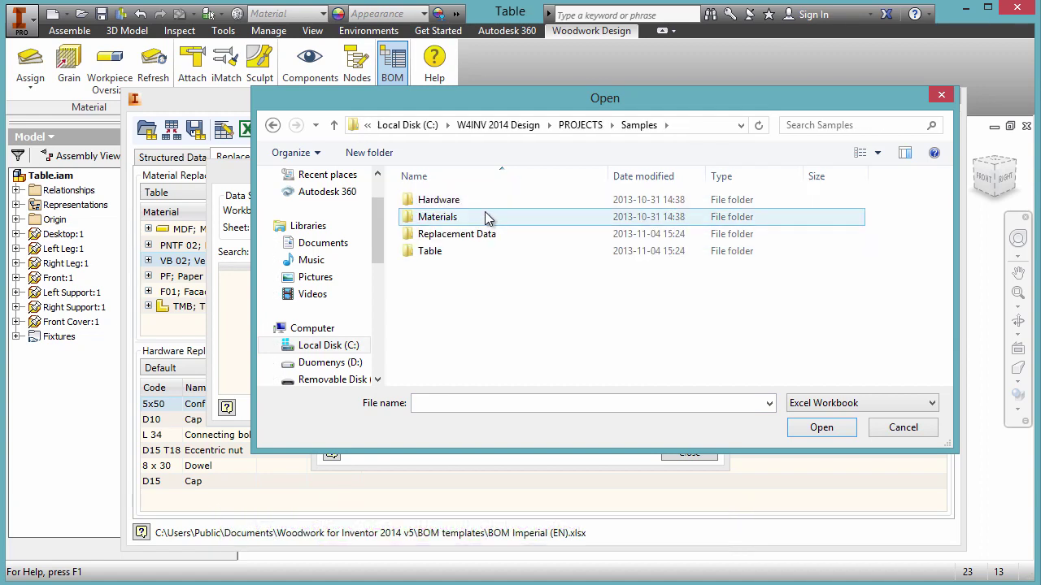
double_click(484, 216)
click(476, 303)
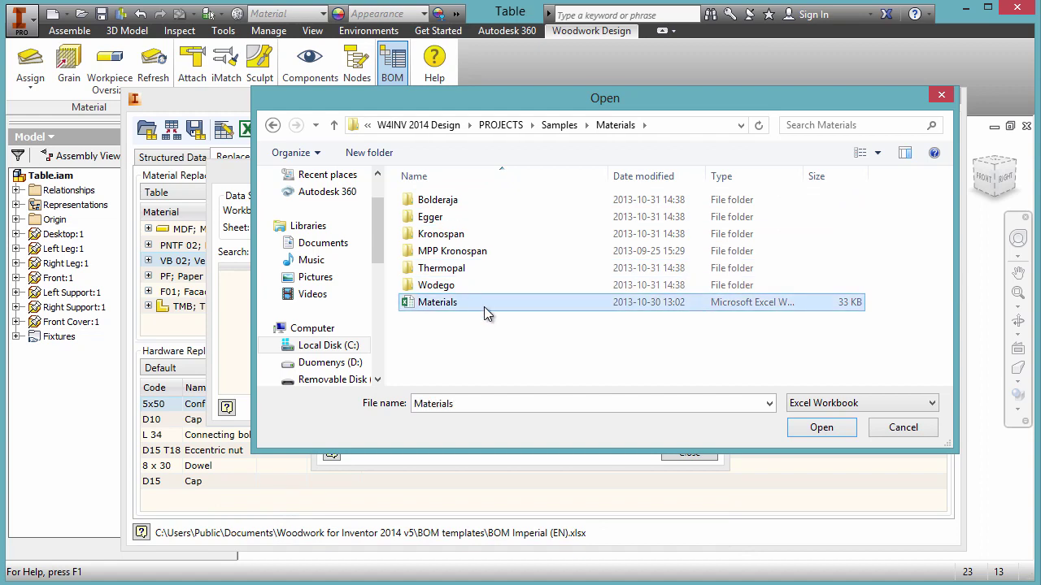
click(787, 424)
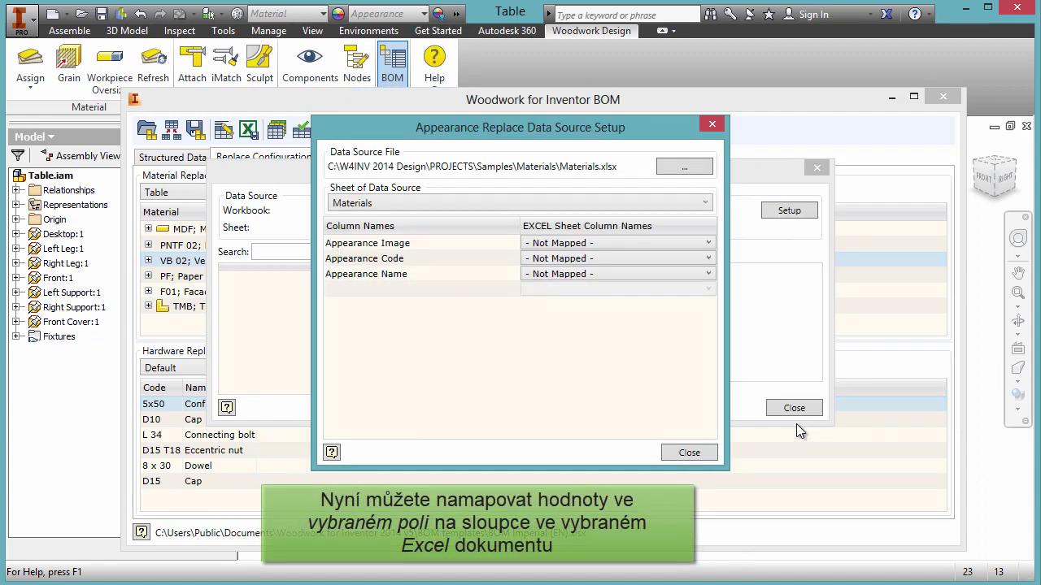
Map Appearance Image, Code and Name to the PictureName, Code and Name (EN) columns
click(681, 244)
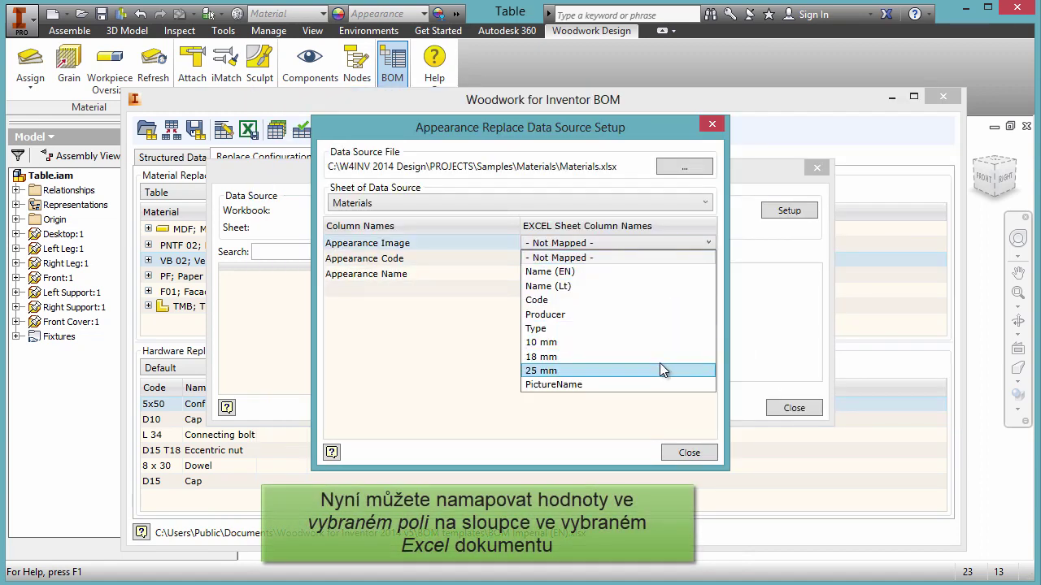
click(650, 381)
click(632, 258)
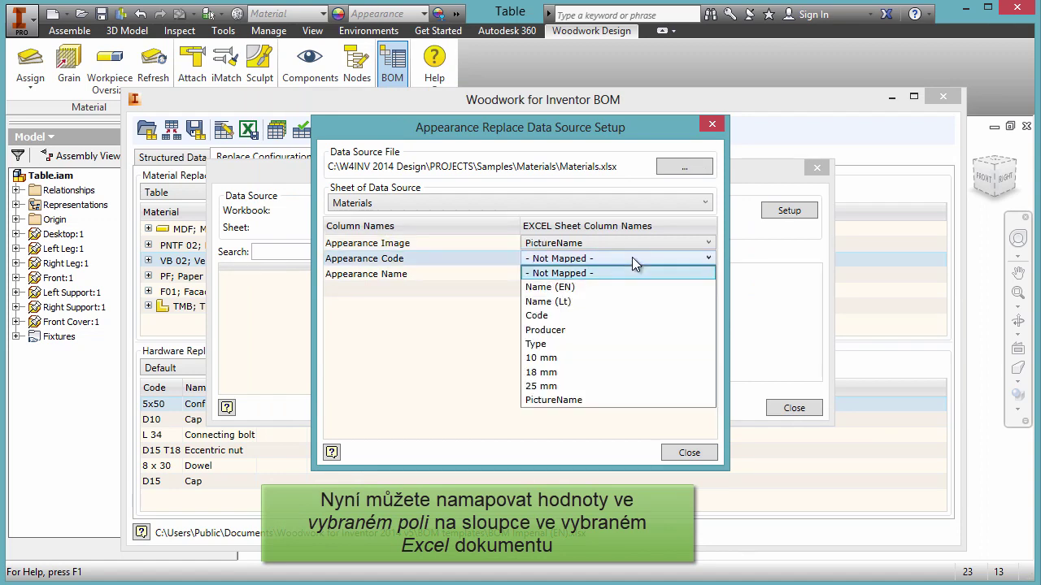
click(611, 314)
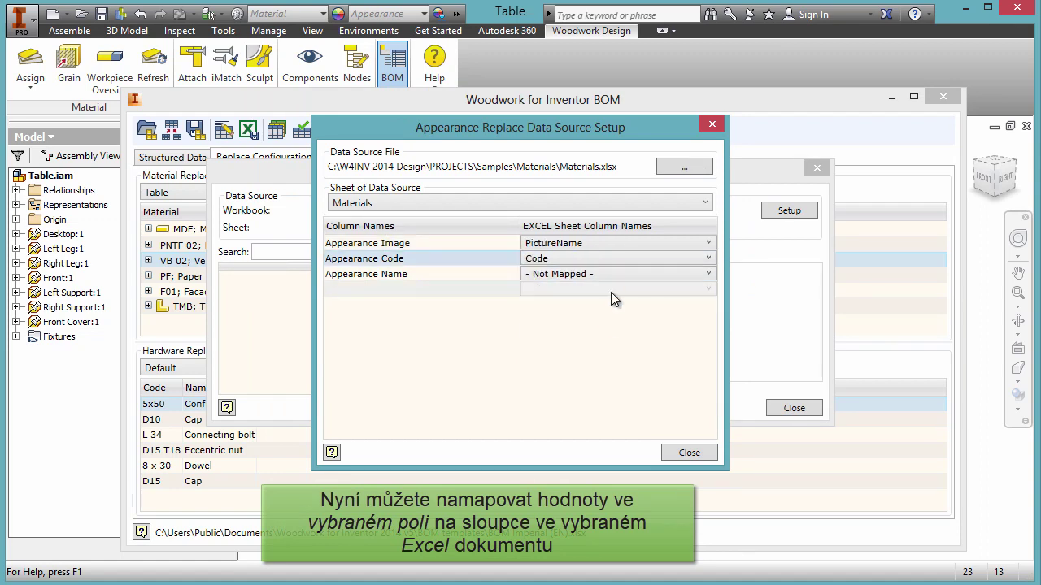
click(610, 274)
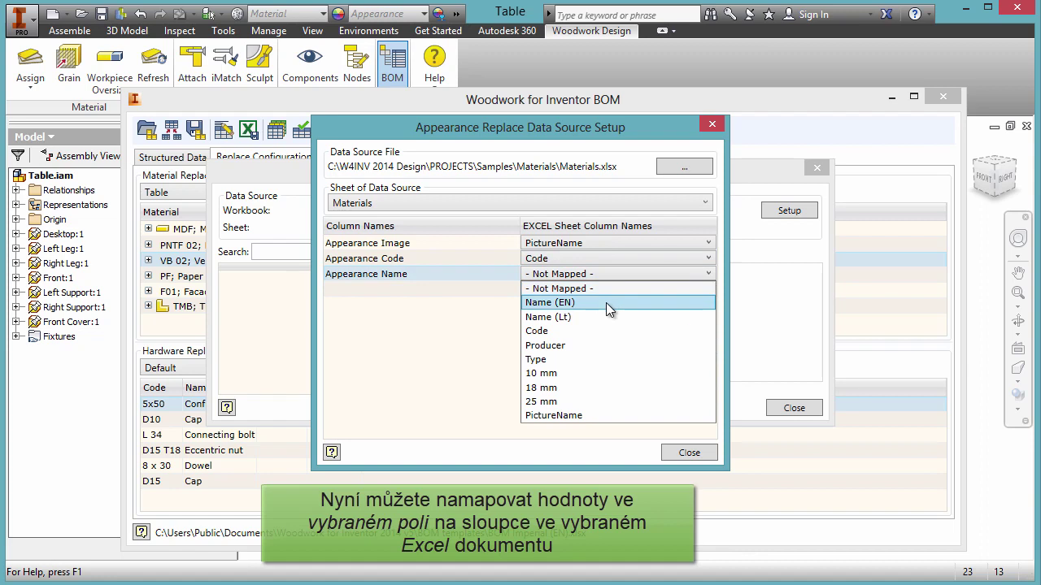
click(606, 303)
Add Type and Producer rows mapped to the Type and Producer columns, then close the setup
click(483, 290)
text(Type)
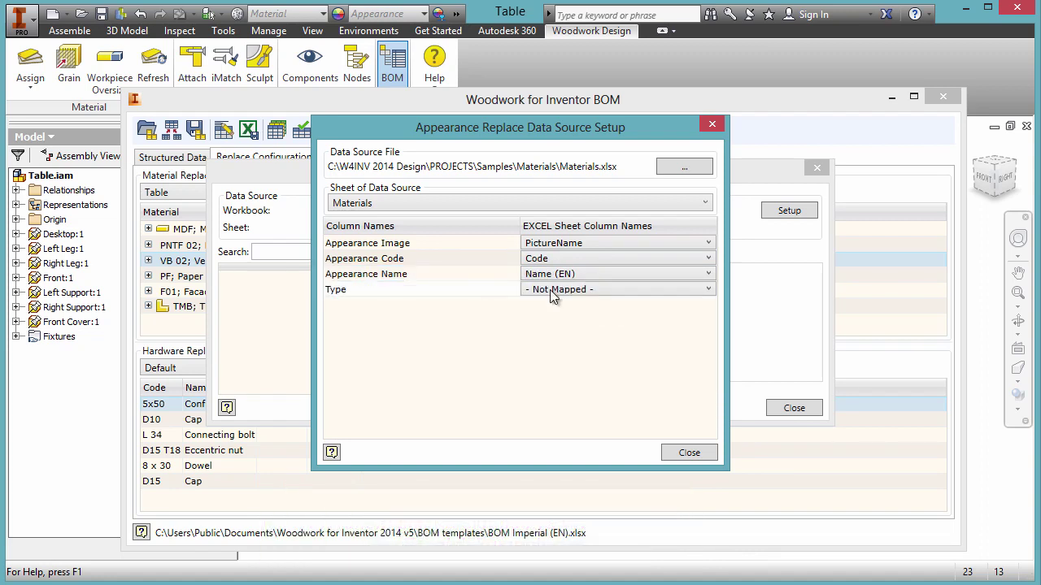
click(579, 293)
click(563, 376)
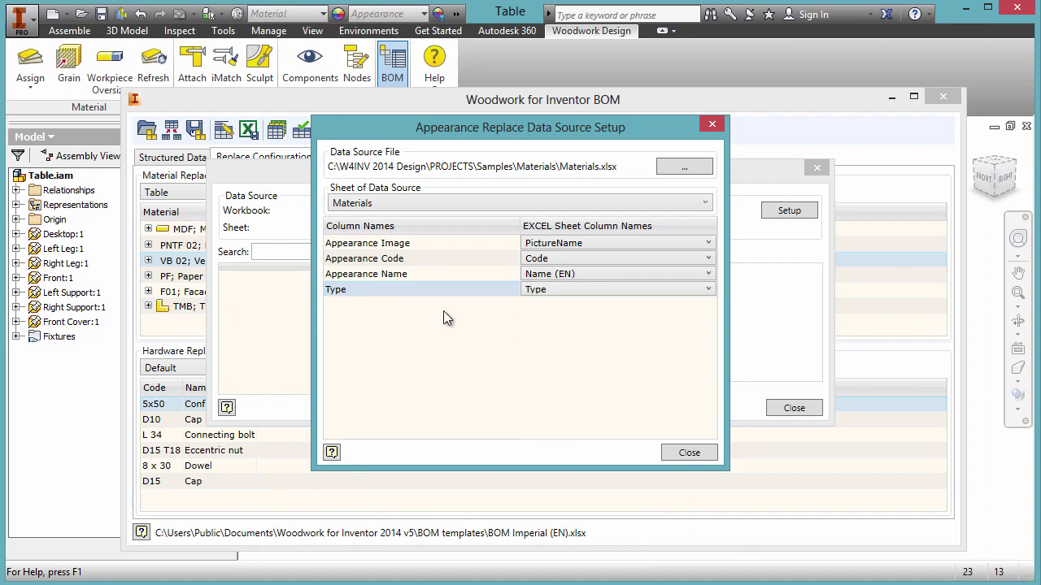
click(421, 306)
text(P)
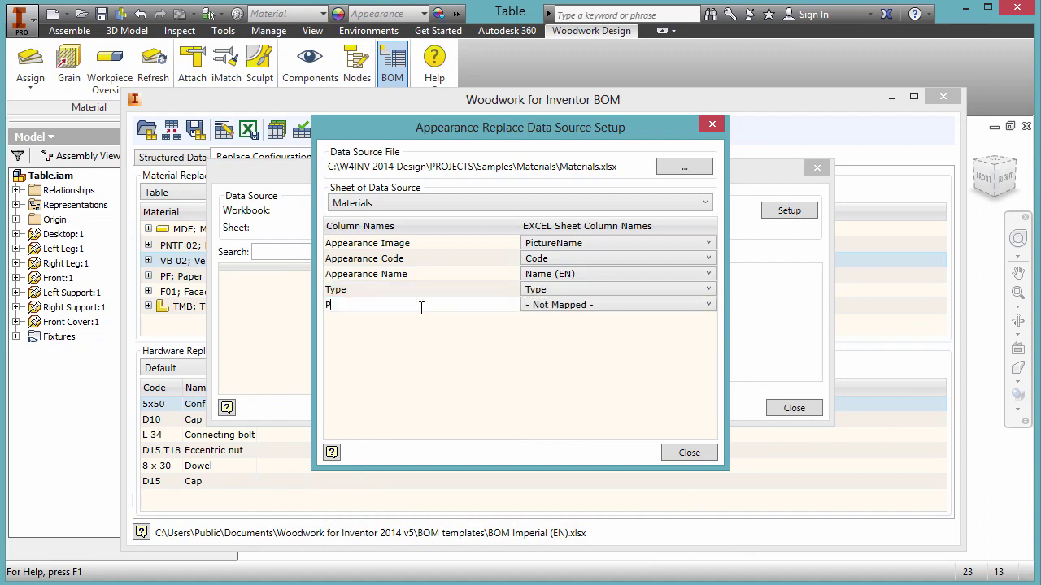
text(roducer)
click(570, 305)
click(569, 376)
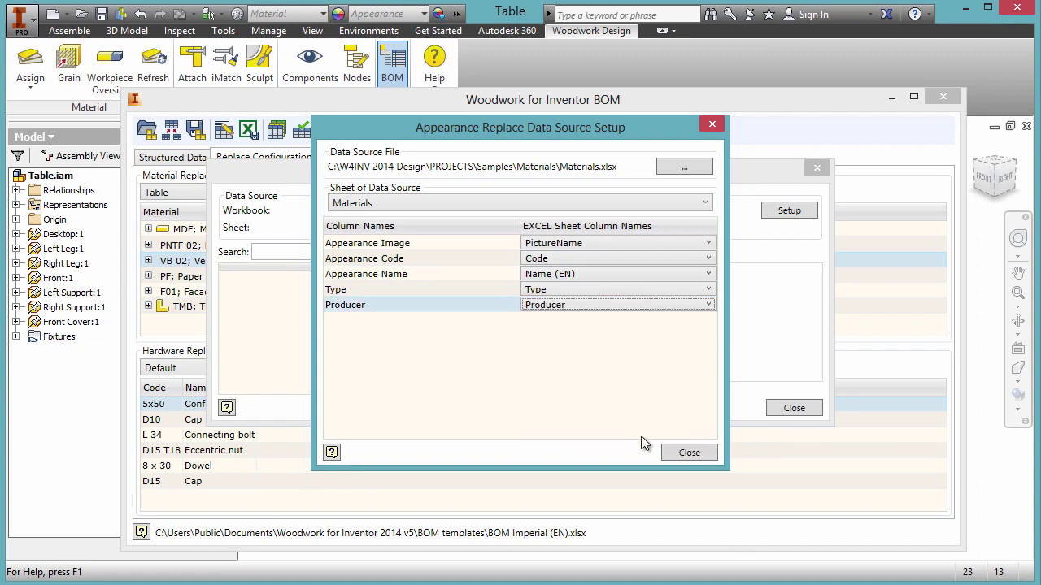
click(676, 452)
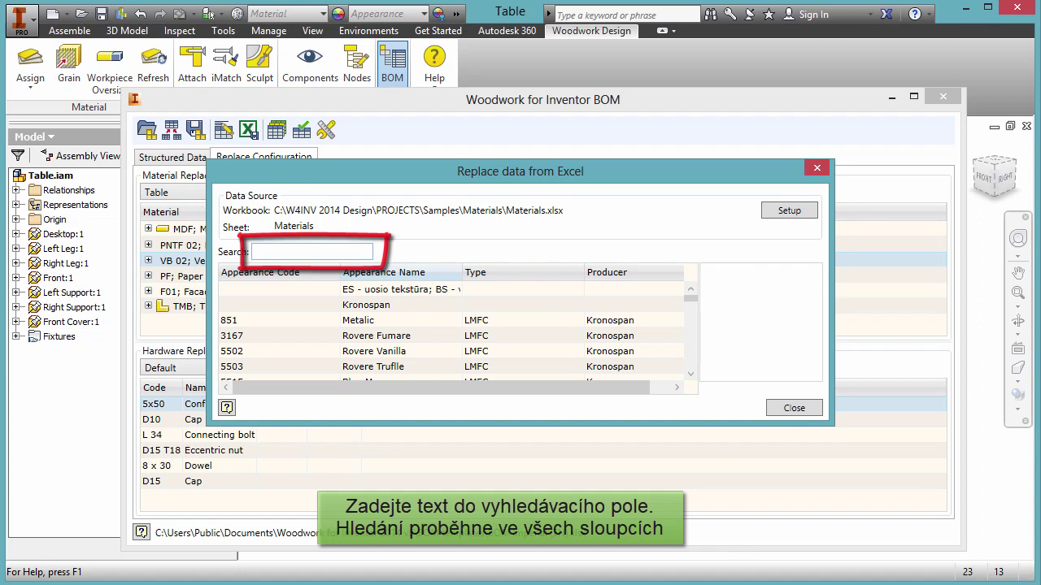
Replace VB 02 with Walnut American and F01 with Y568 Walnut Calabria from the Excel list
click(333, 250)
text(w)
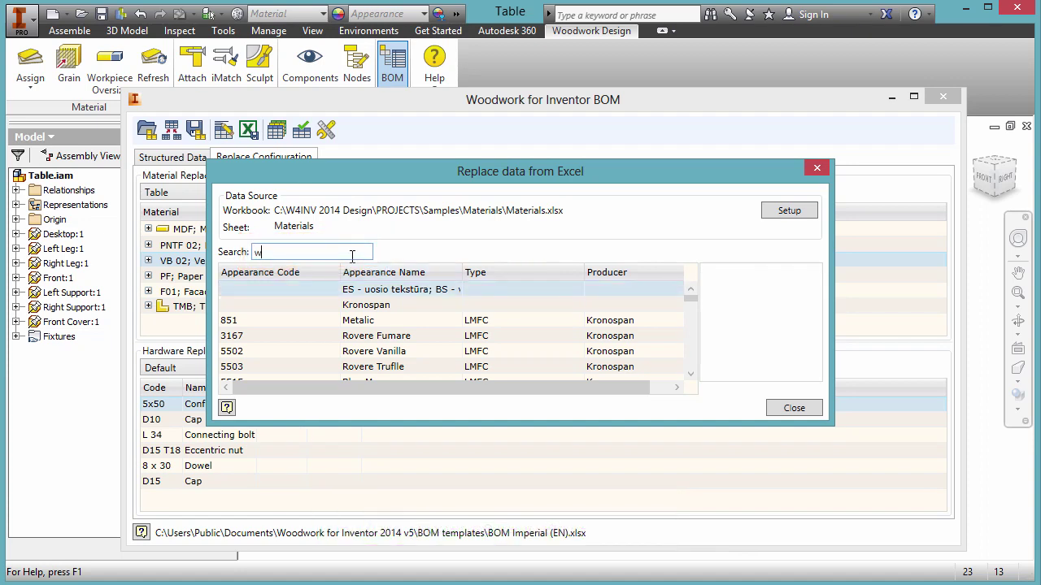
text(alnut)
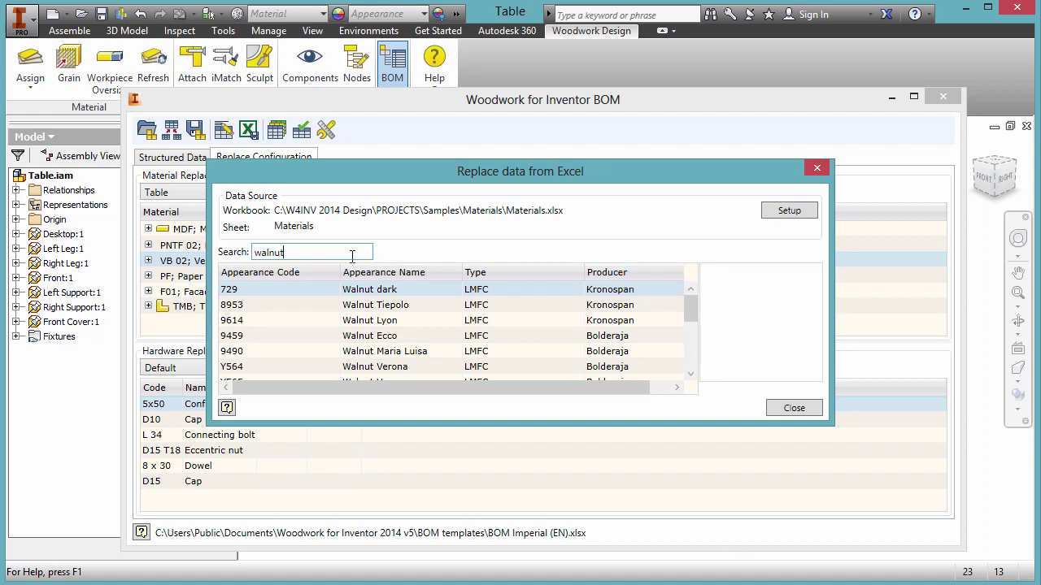
text( a)
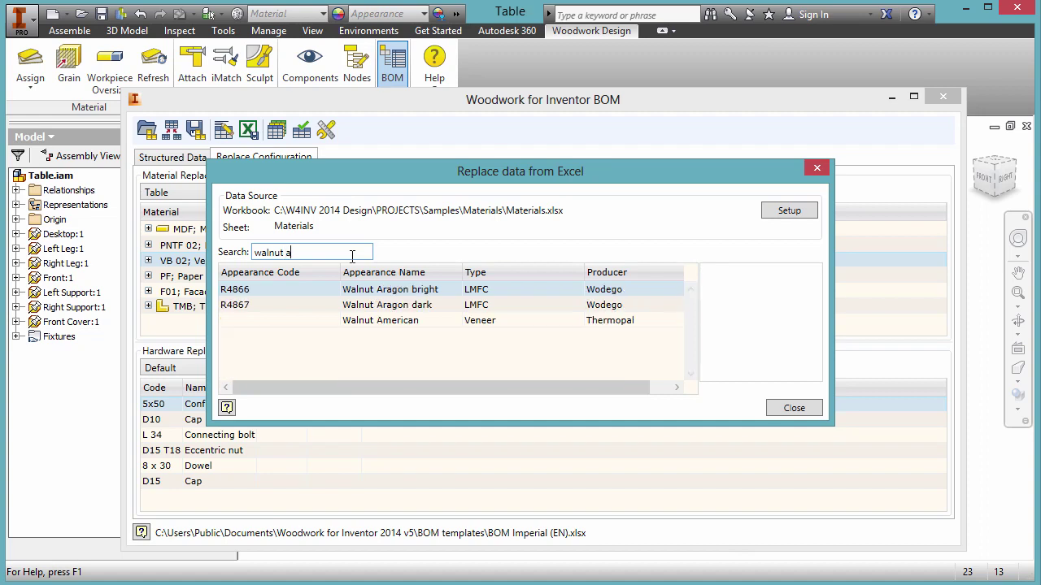
double_click(399, 320)
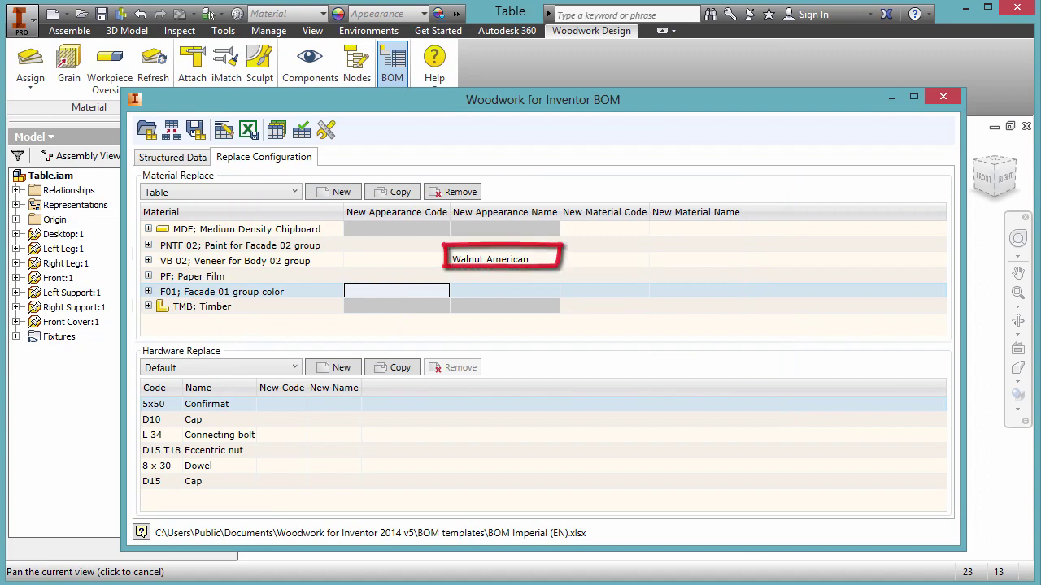
double_click(396, 290)
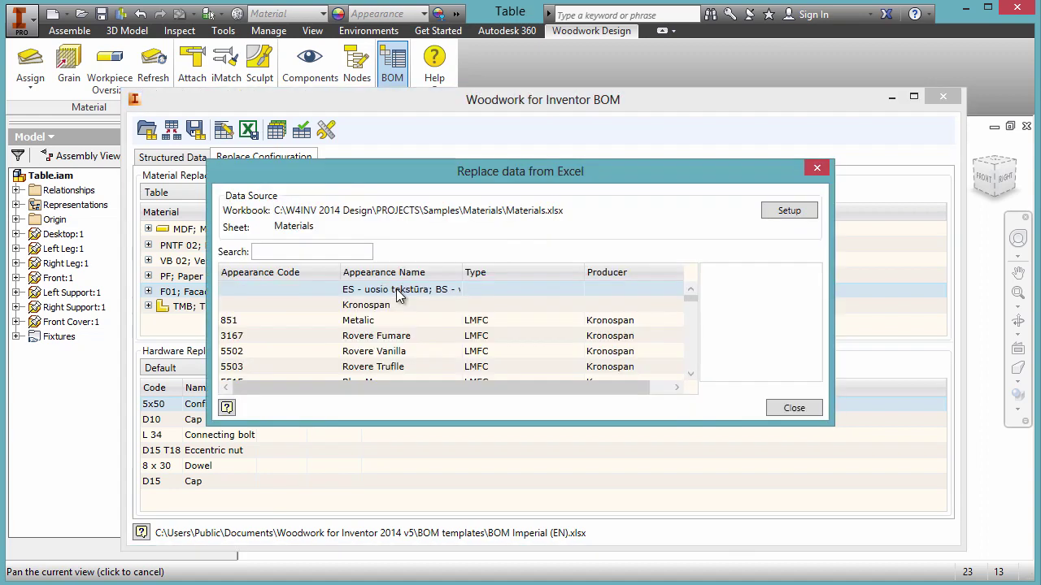
text(Waln)
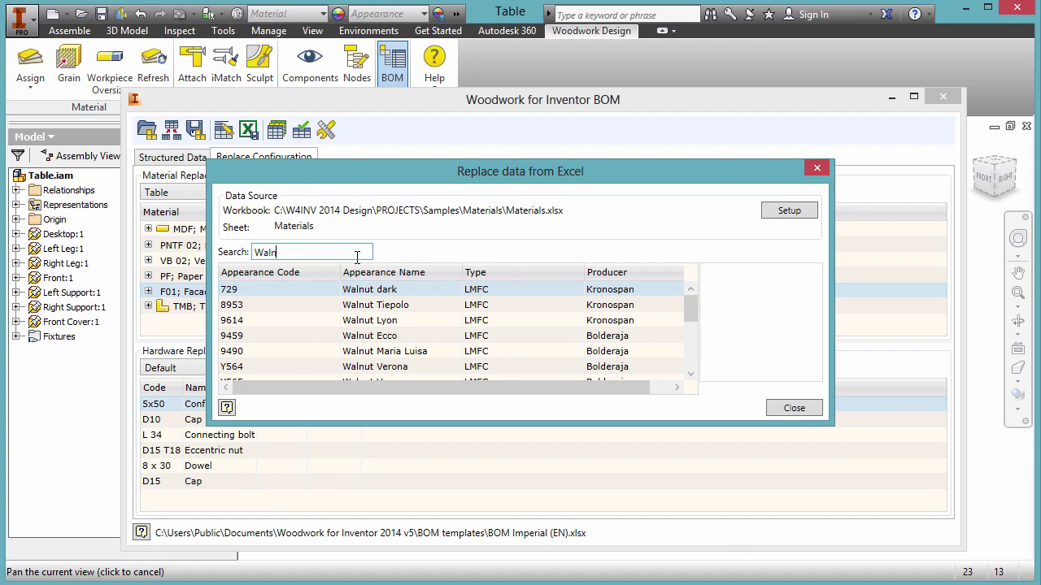
text(ca)
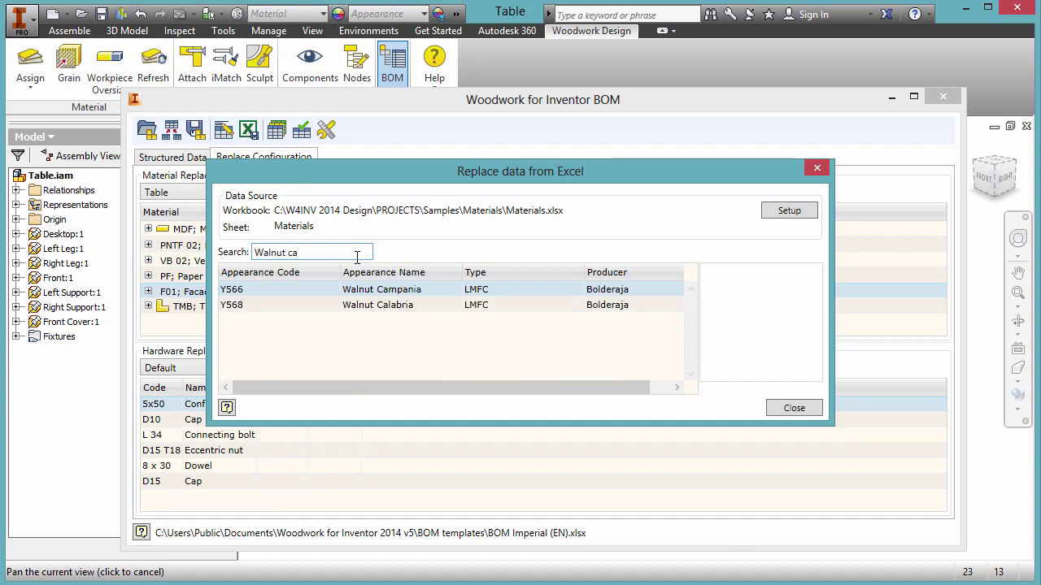
click(378, 306)
double_click(378, 305)
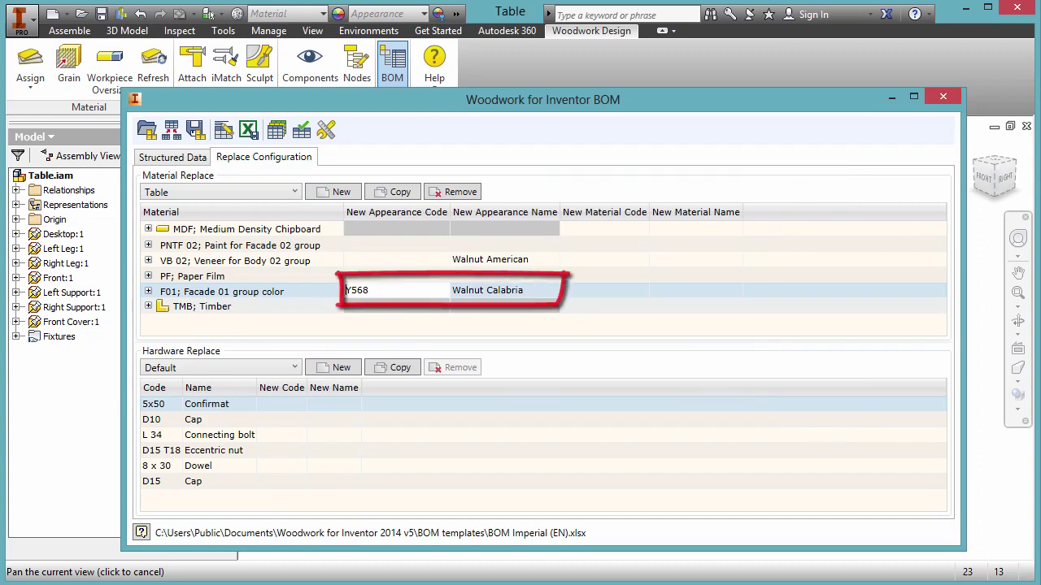
Manually enter code DB and name Dark Brown as PNTF 02's new appearance
click(386, 244)
key(F2)
text(DB)
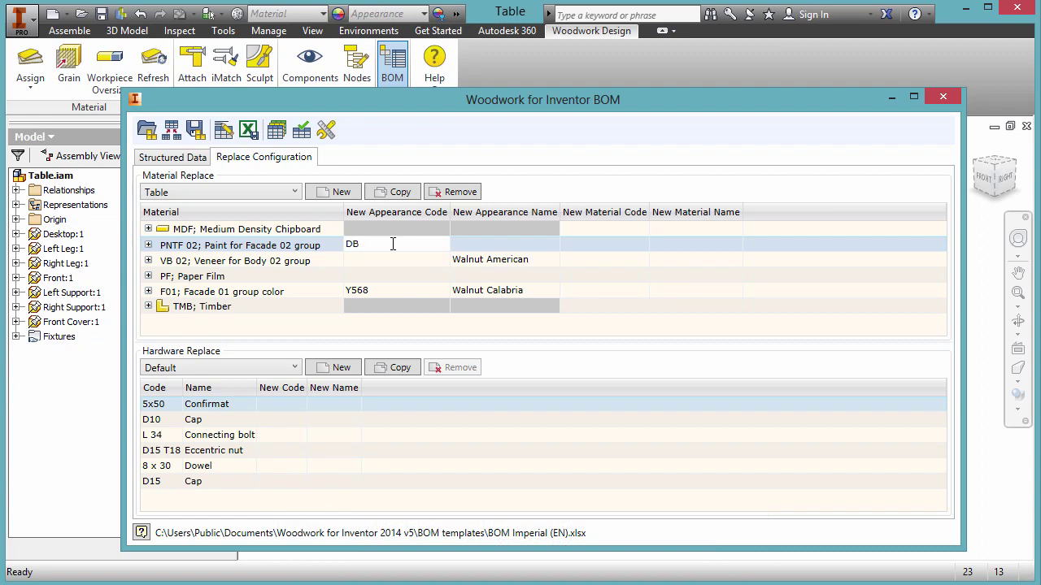
click(488, 243)
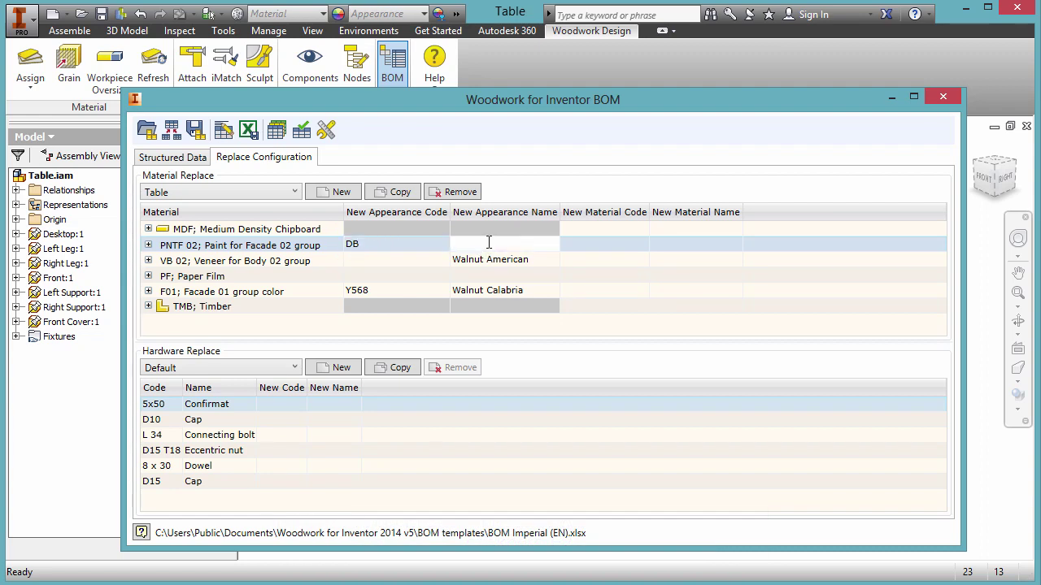
text(DarkBrown)
key(Return)
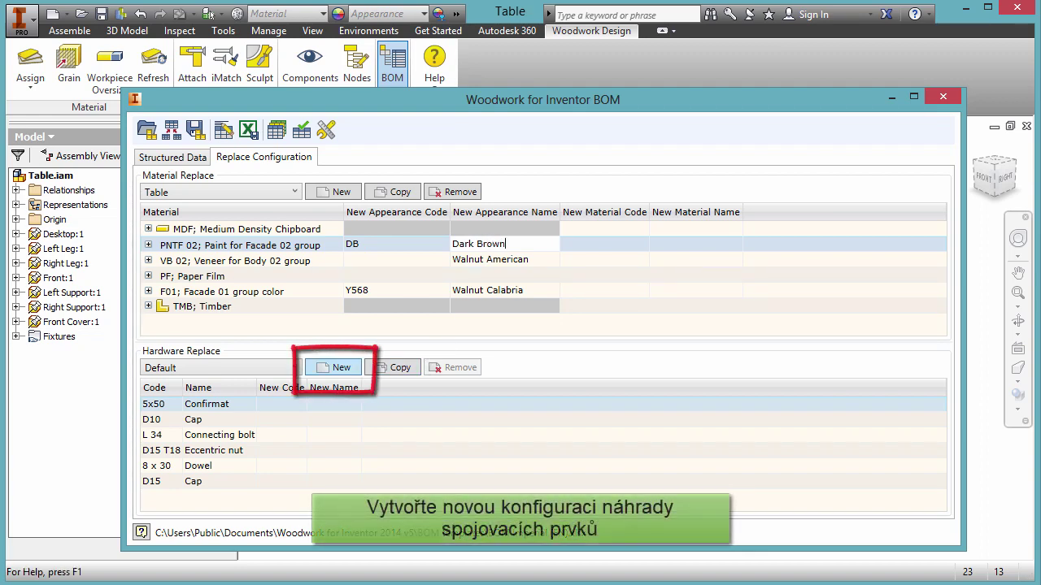
Create a new hardware replace configuration named 'Hafele'
click(350, 373)
key(ctrl+a)
text(Hafele)
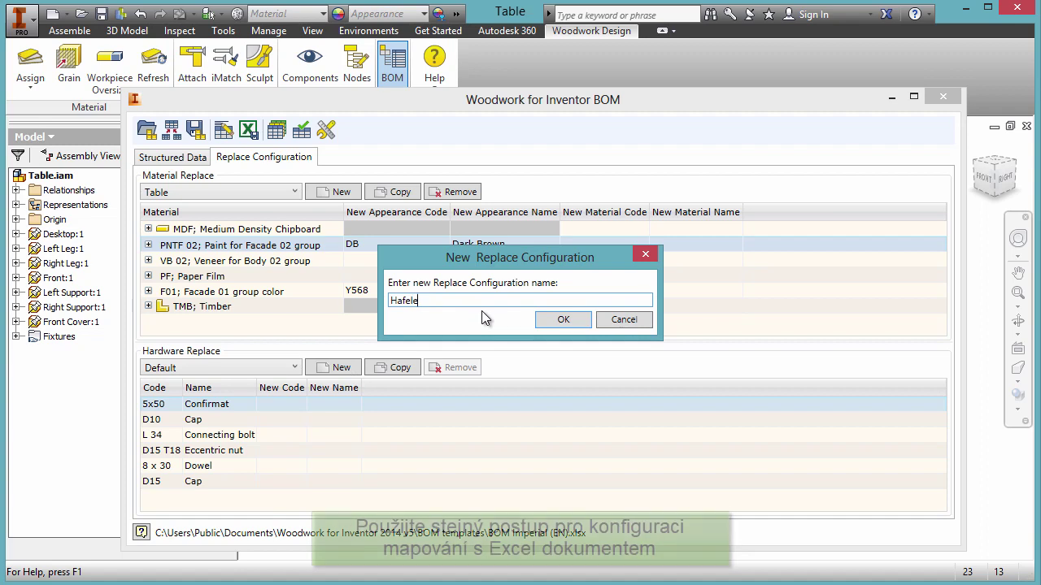
click(562, 319)
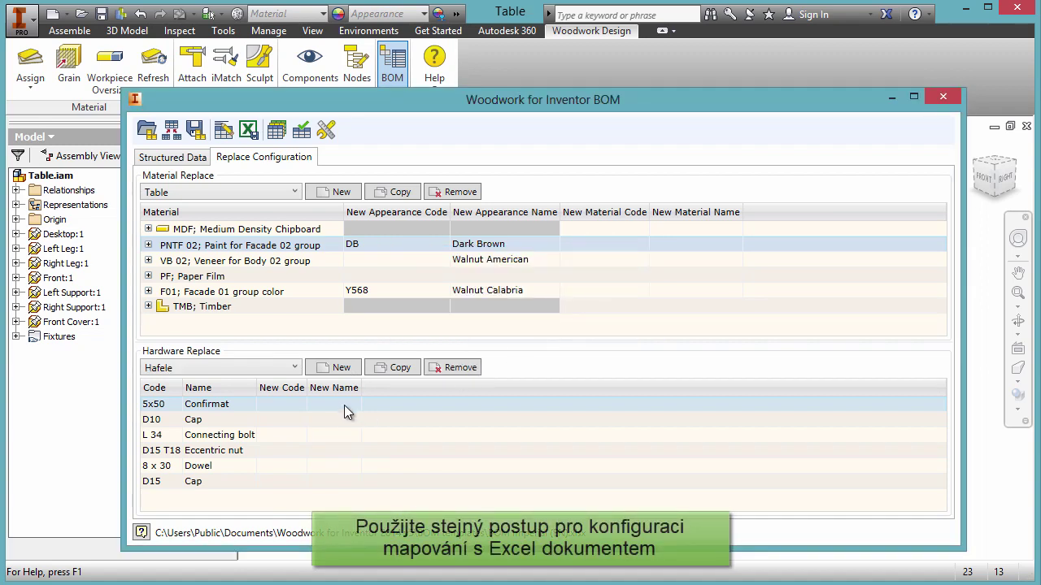
Load the Hafele Hardware of Furniture workbook from the Samples Hardware folder as the data source
double_click(344, 405)
click(787, 211)
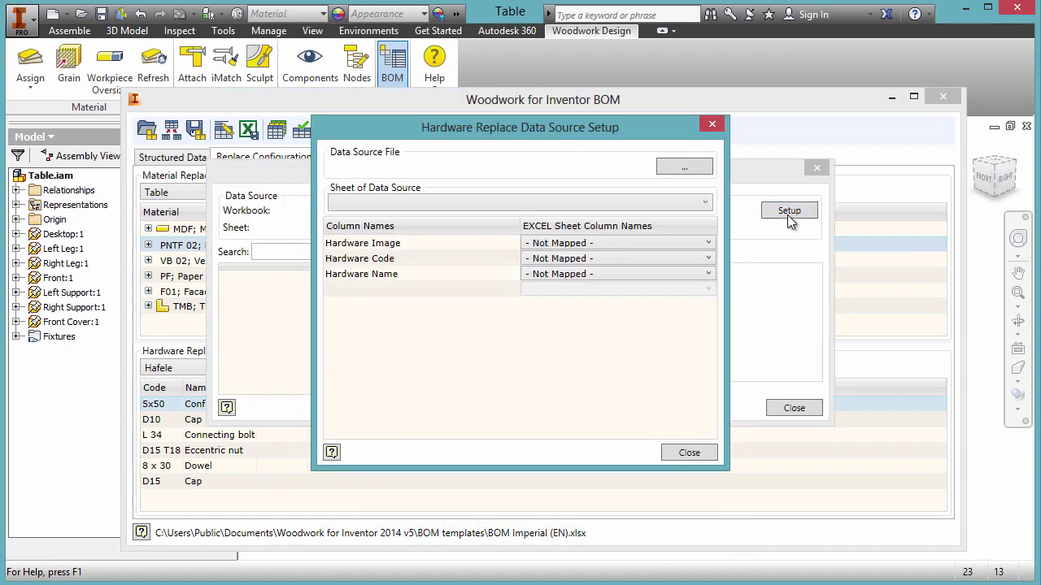
click(684, 166)
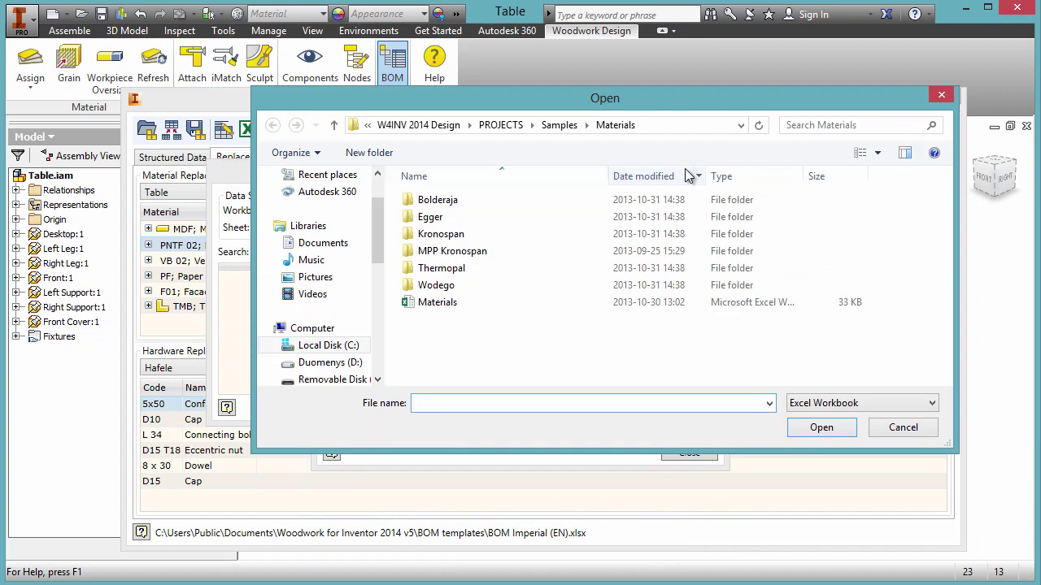
click(559, 125)
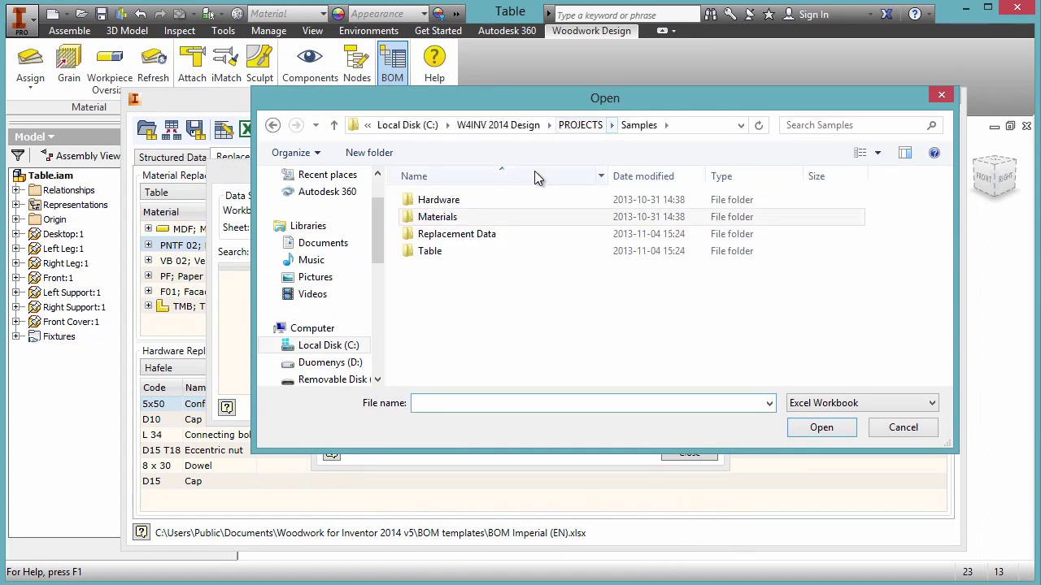
double_click(508, 200)
click(506, 217)
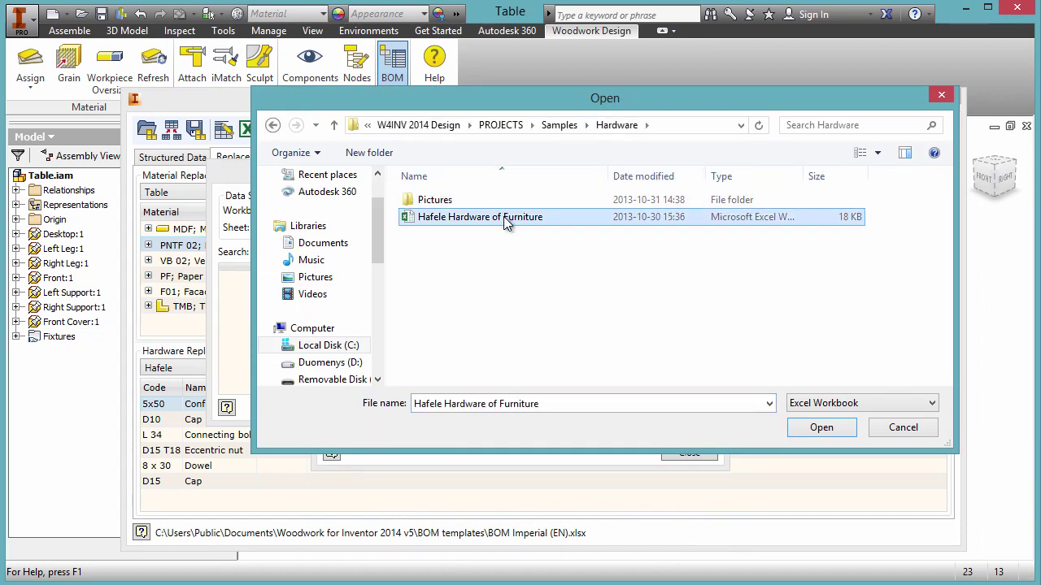
click(823, 428)
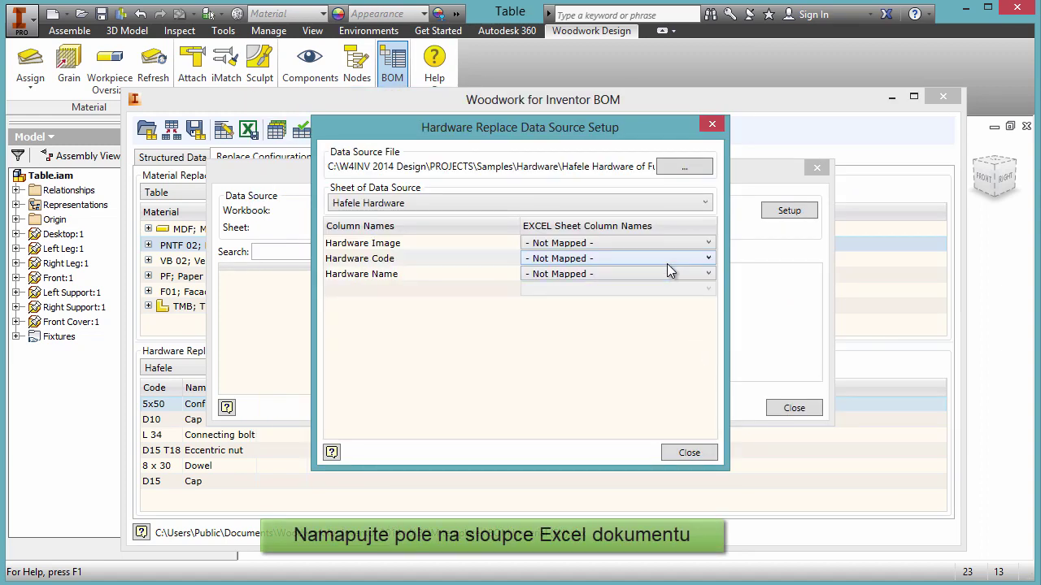
Map Hardware Image, Code and Name to the Picture, Code and Name columns
click(665, 243)
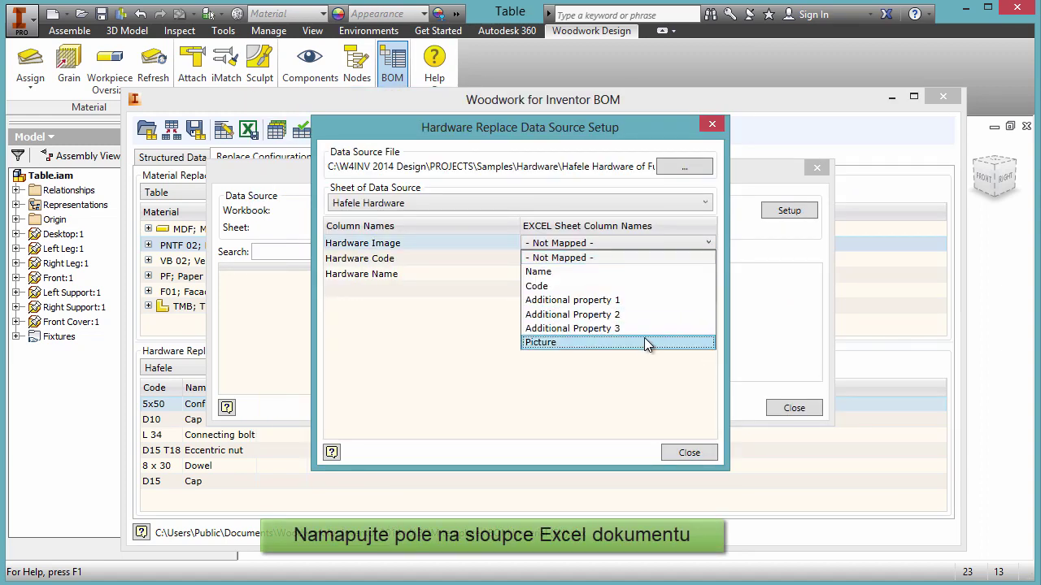
click(642, 341)
click(632, 260)
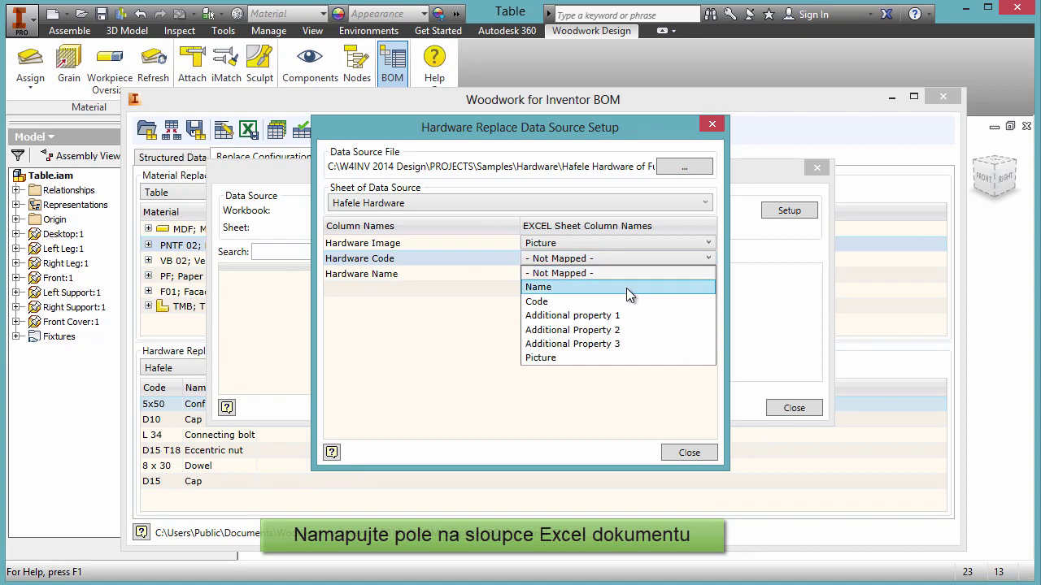
click(623, 300)
click(625, 275)
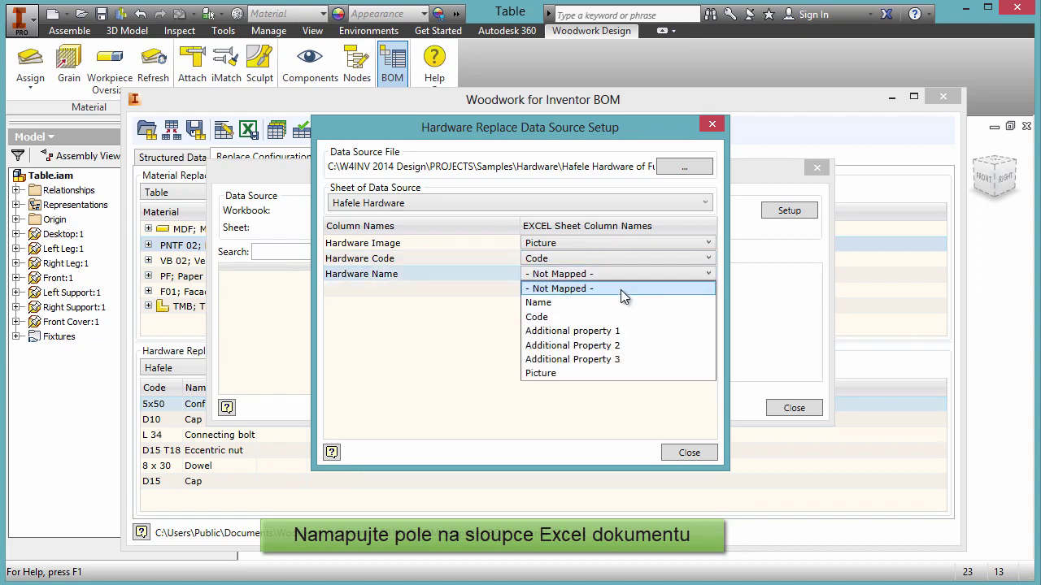
click(620, 300)
Add Prop 1, Prop 2 and Prop 3 rows mapped to Additional Property 1, 2 and 3
click(454, 294)
text(Pro)
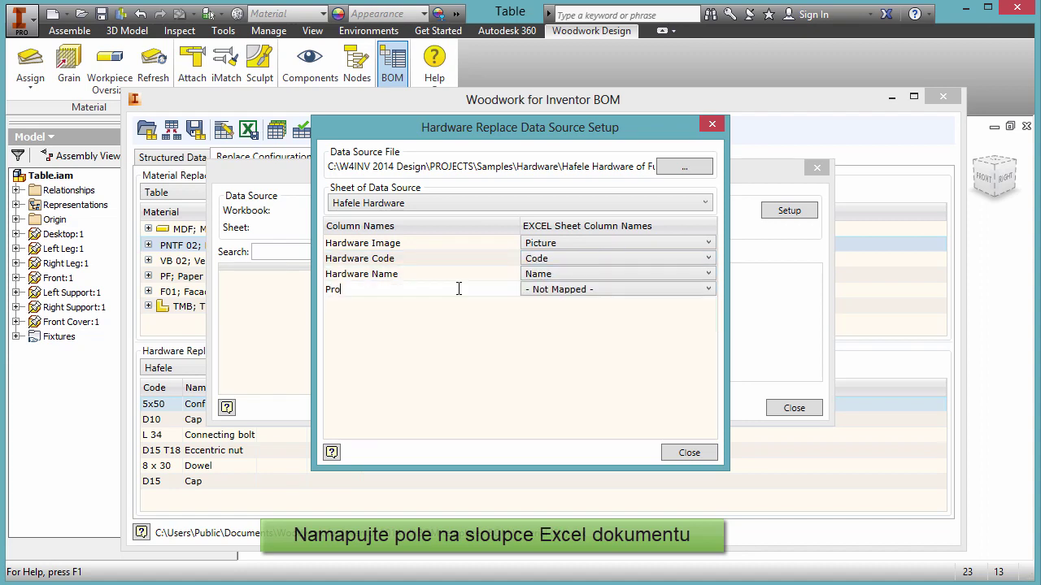
text(p 1)
click(552, 289)
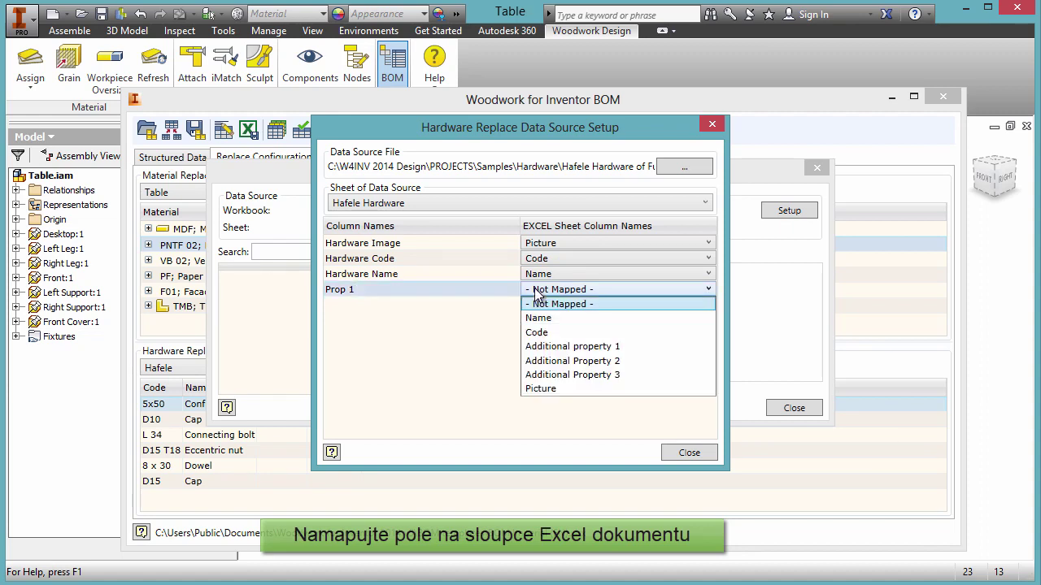
click(561, 350)
click(373, 302)
text(Prop 2)
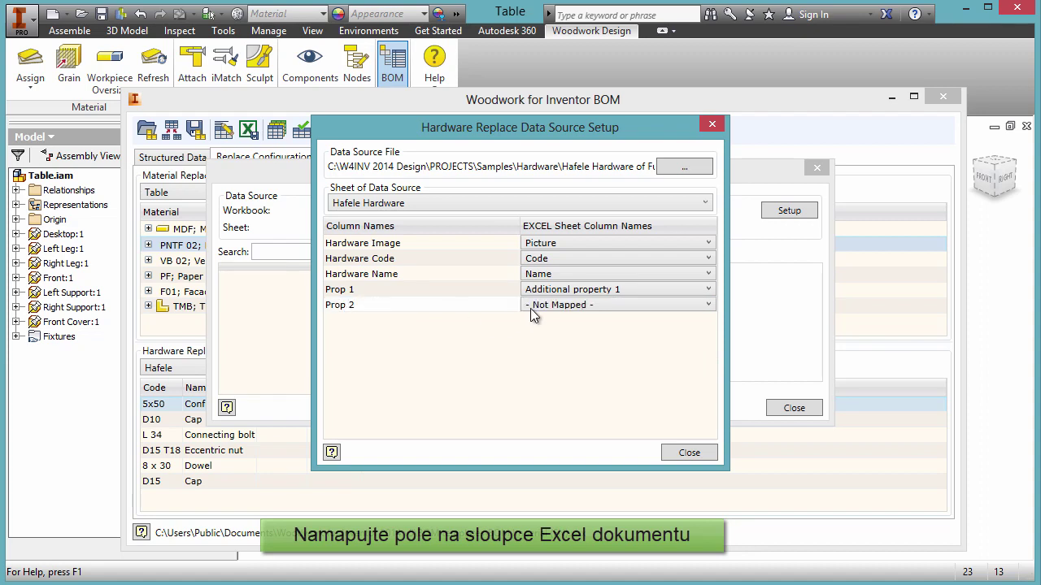
click(536, 305)
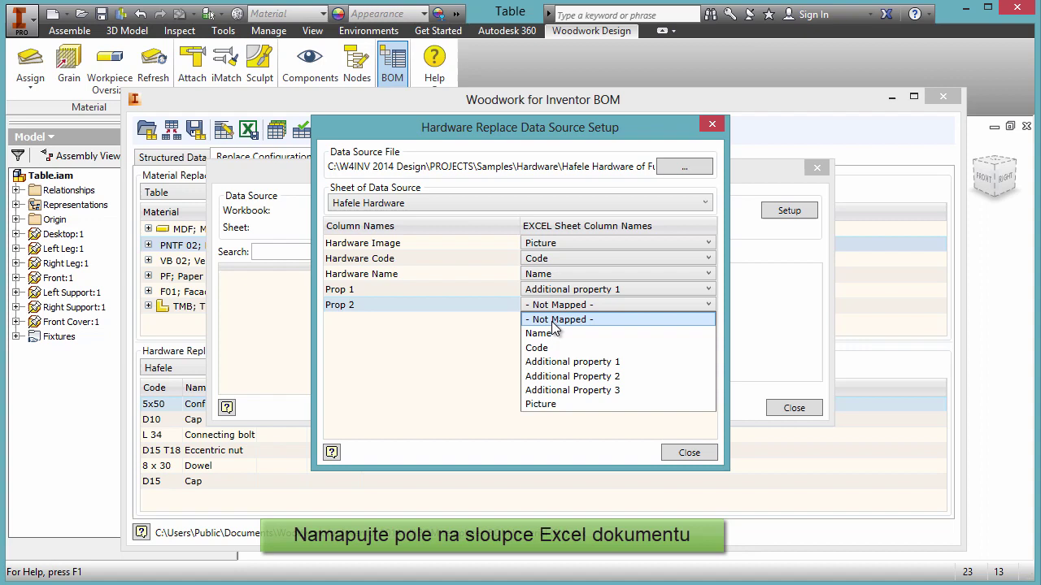
click(569, 371)
click(492, 328)
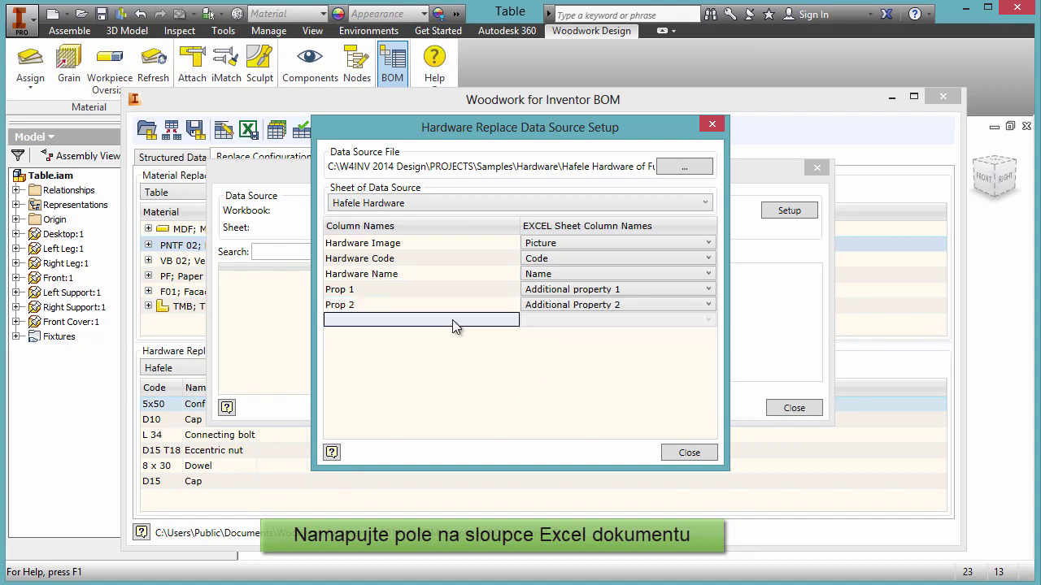
text(Prop3)
click(538, 323)
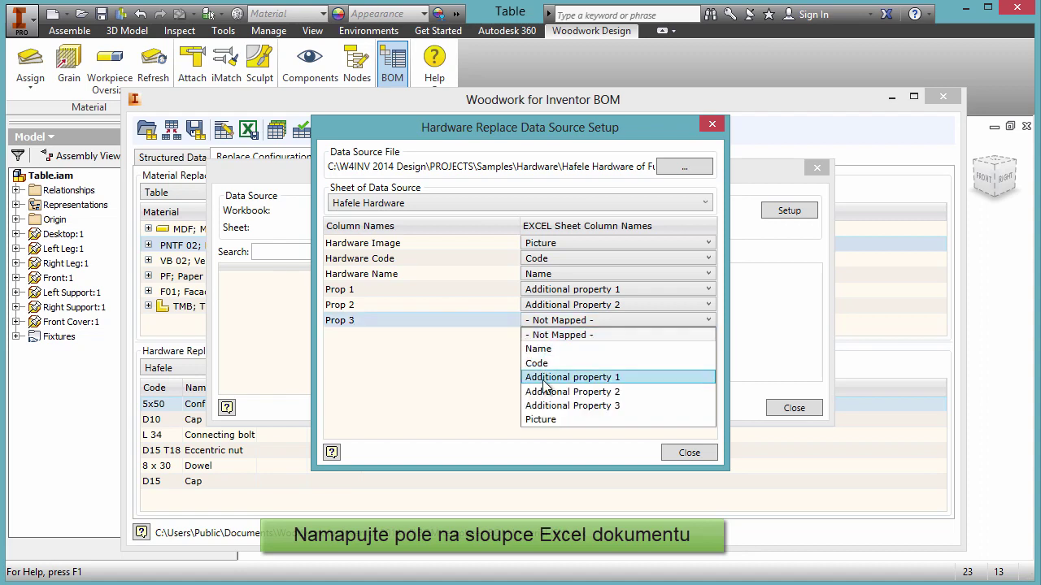
click(546, 407)
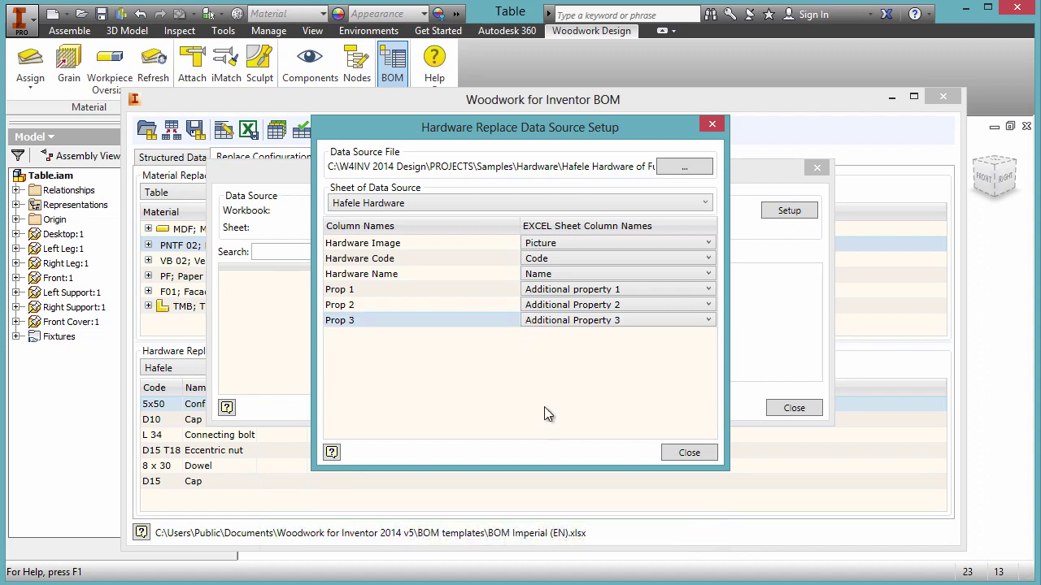
Replace the 5x50 Confirmat with the Confirmat zinc-plated L 50 part
click(679, 450)
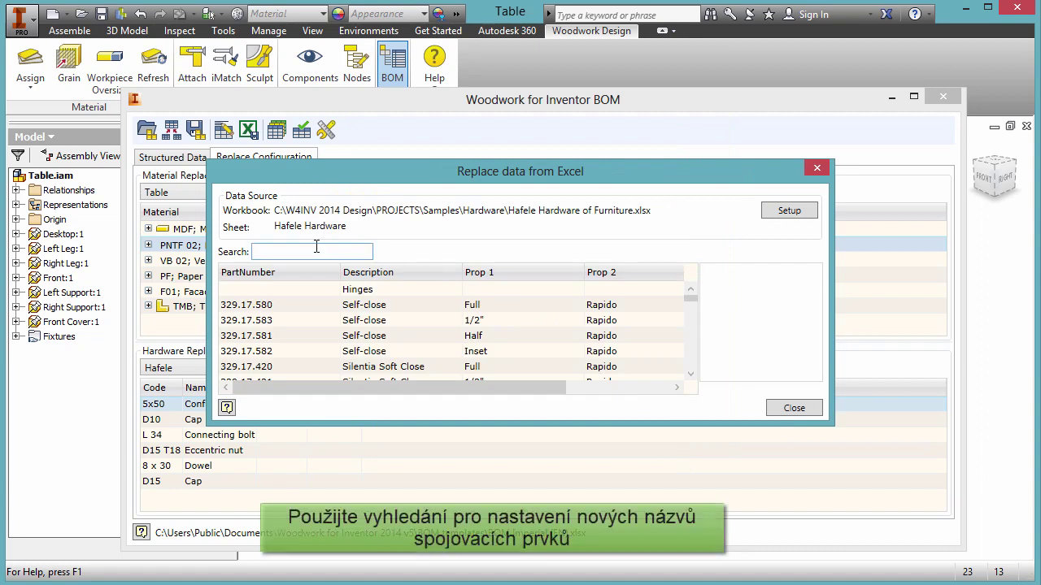
text(confirma)
click(379, 307)
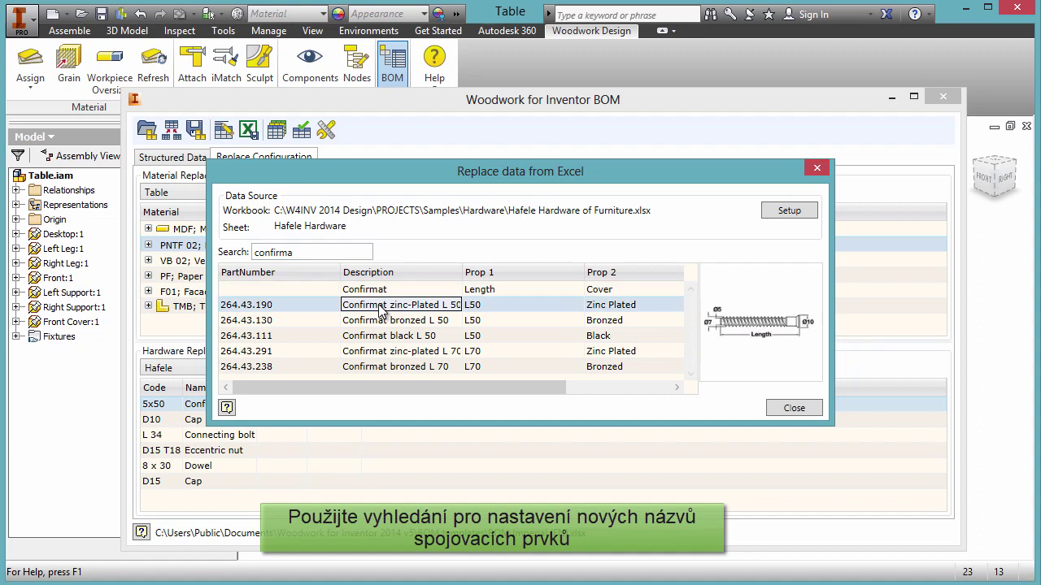
double_click(379, 308)
Replace the D10 Cap with the Trim Cap brown part
click(364, 419)
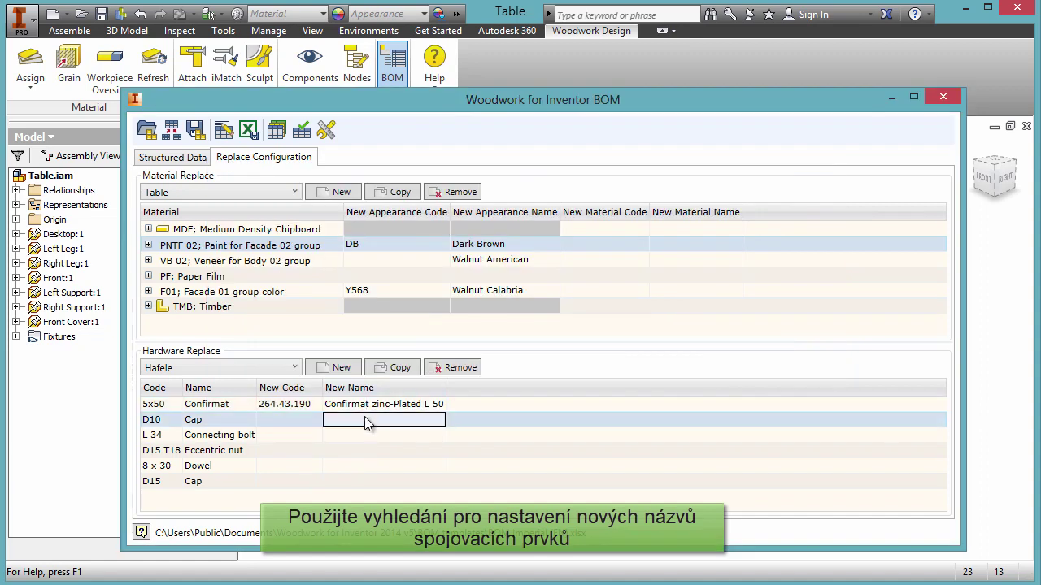
double_click(364, 420)
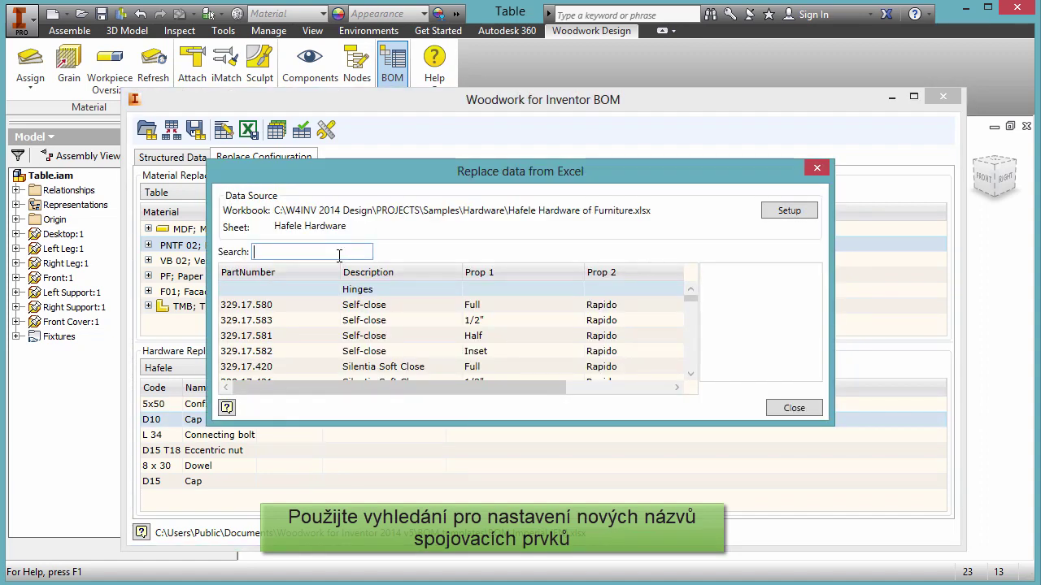
text(Cap)
click(379, 320)
double_click(383, 319)
Replace the Connecting bolt with the Minifix connecting bolt 262.28.446
double_click(309, 434)
click(266, 251)
text(on)
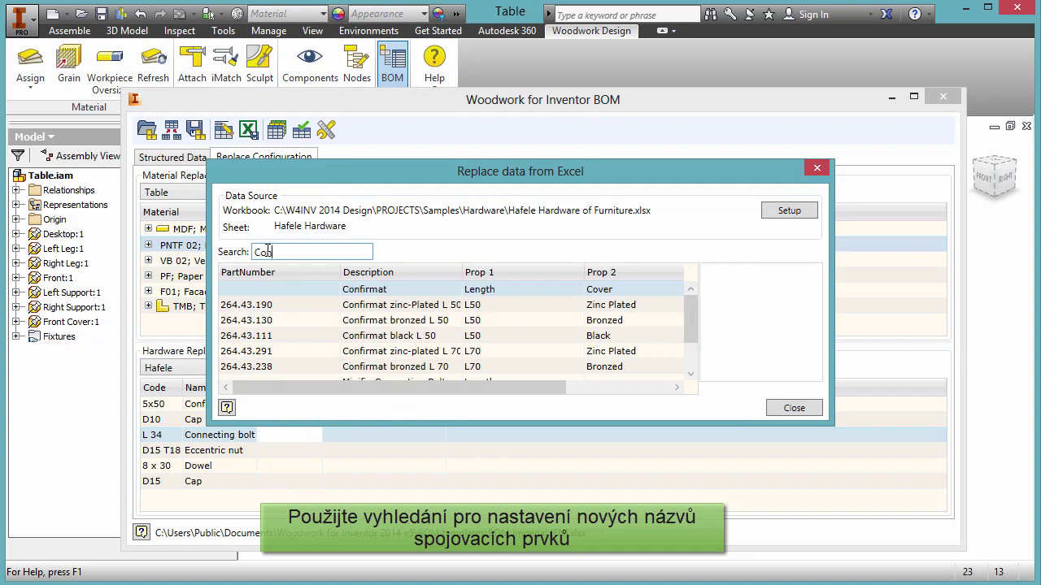
text(ne)
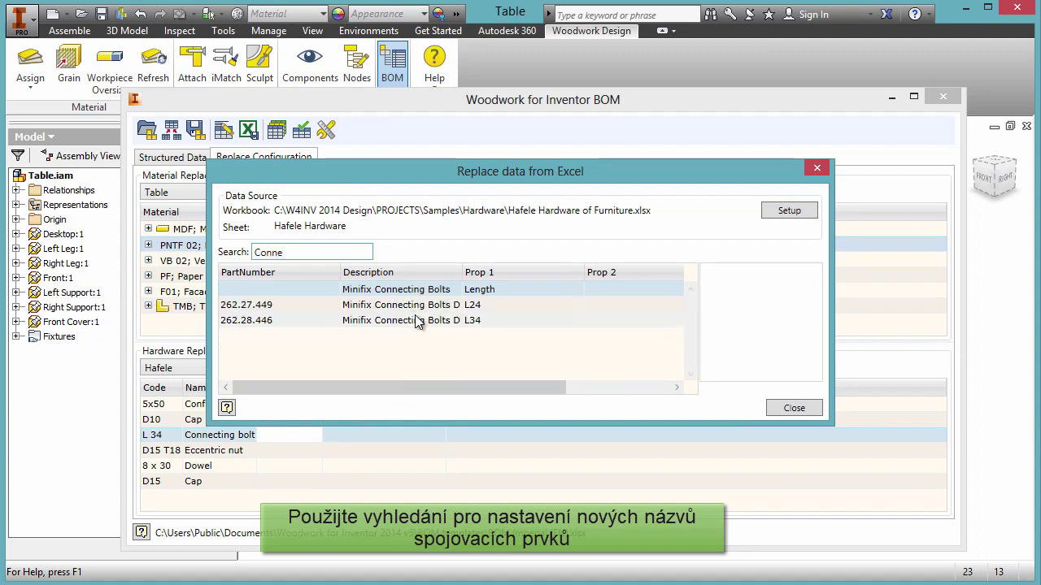
click(421, 322)
double_click(493, 317)
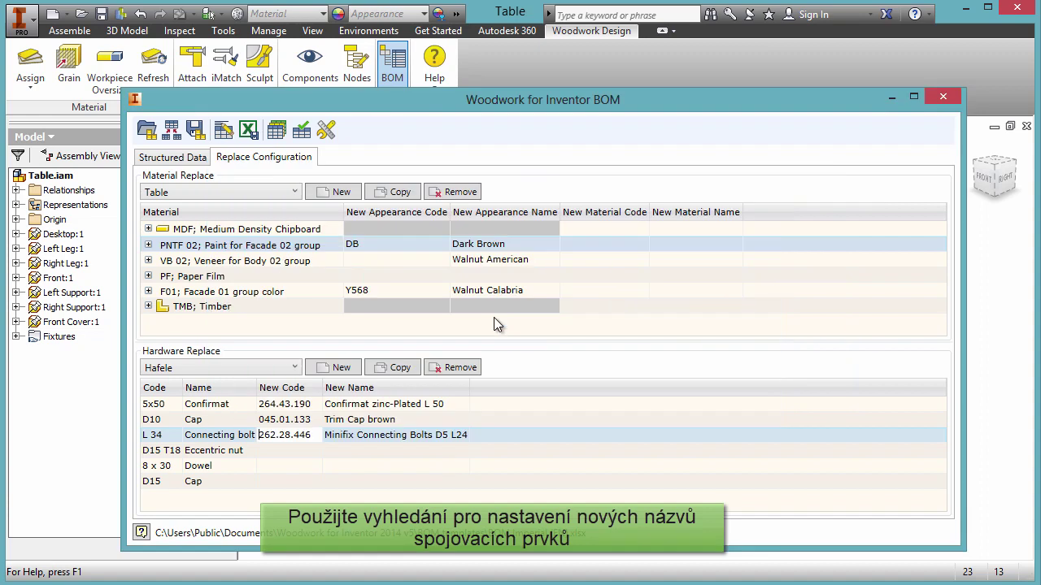
Replace the Eccentric nut with the Minifix 15 CAM Type 1 Th19
click(305, 449)
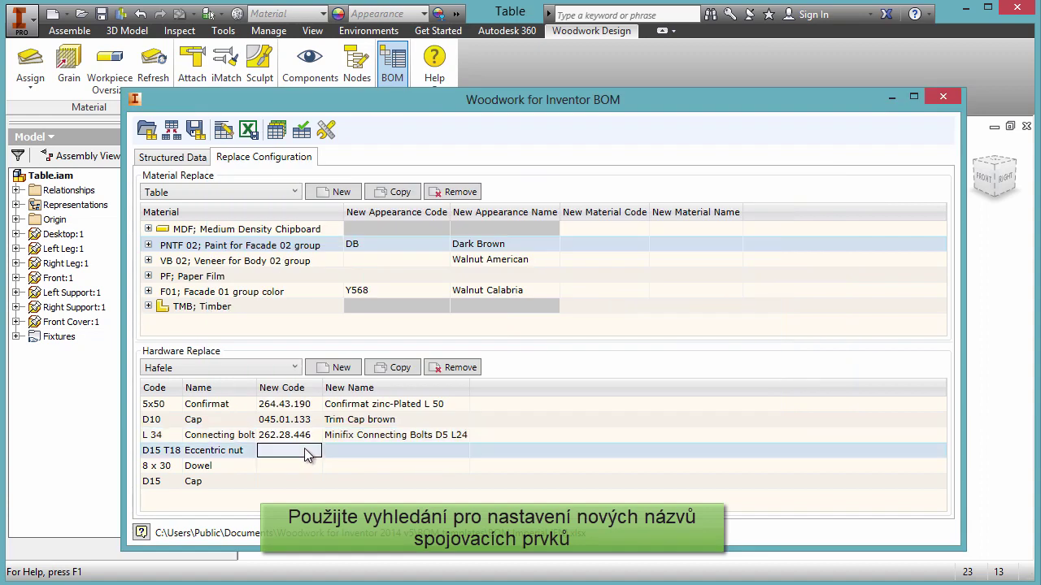
click(304, 449)
click(344, 251)
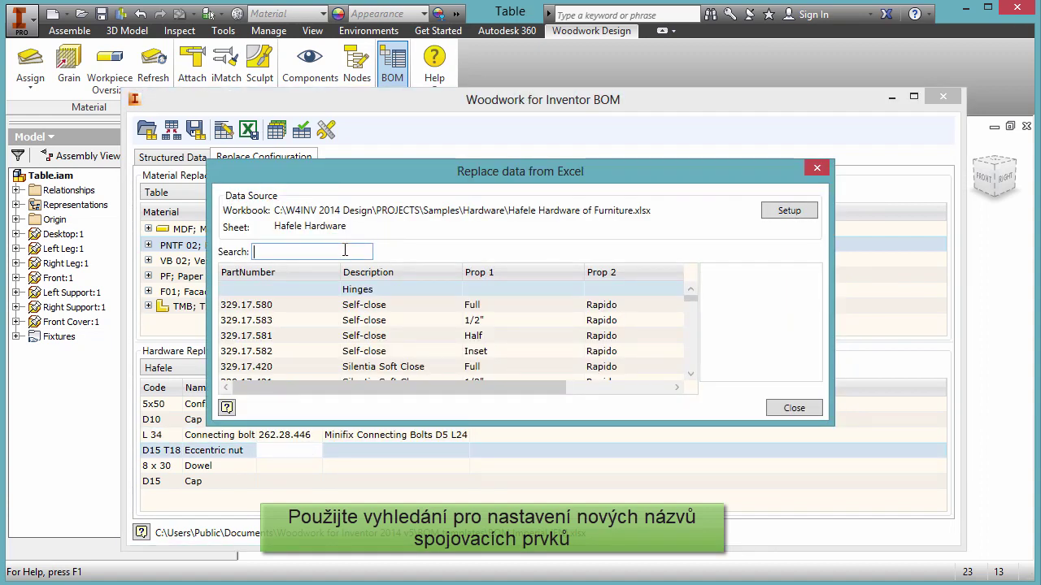
text(Minifix)
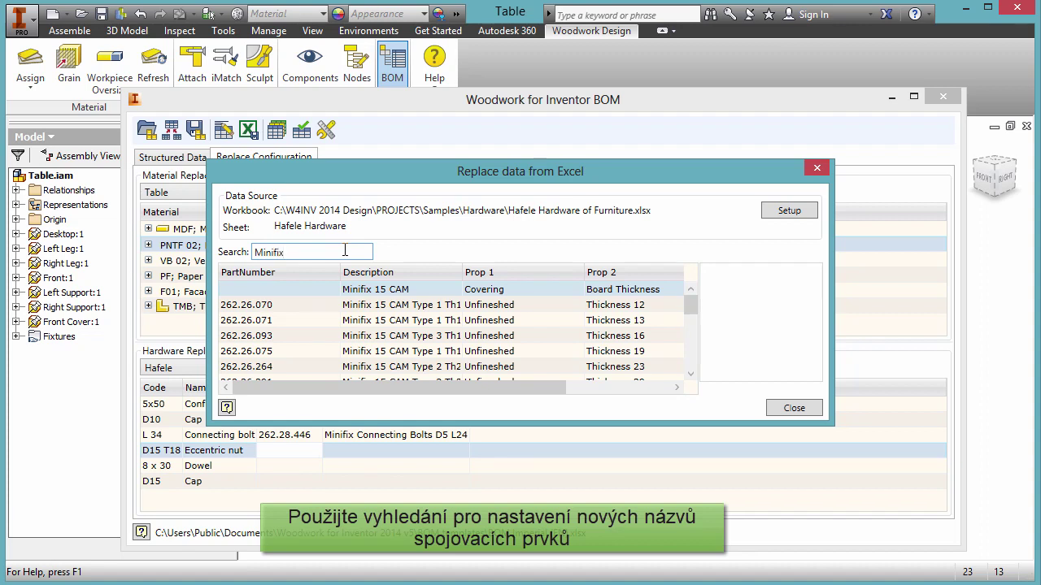
drag(462, 271, 511, 267)
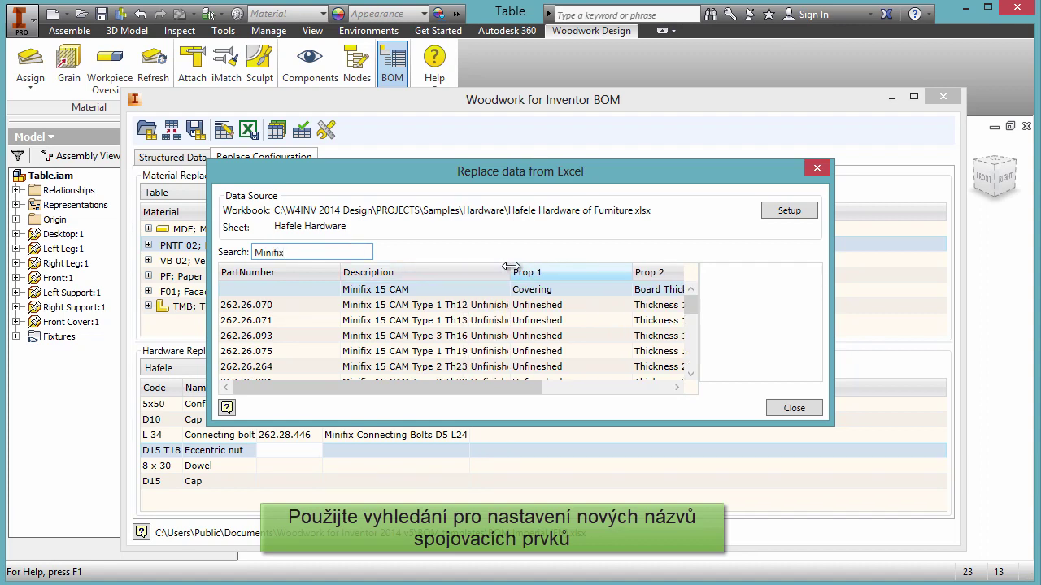
click(473, 353)
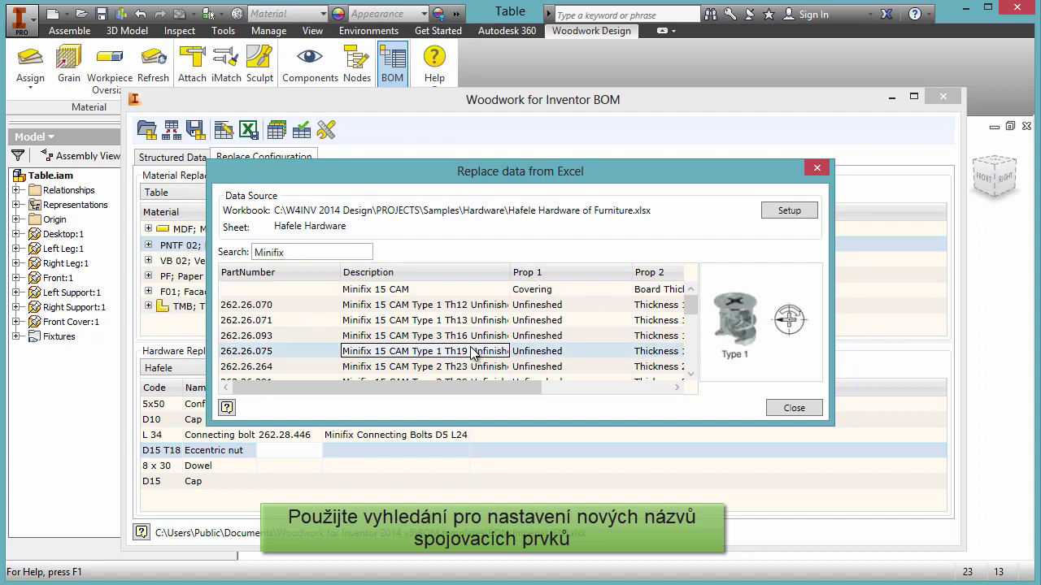
double_click(470, 346)
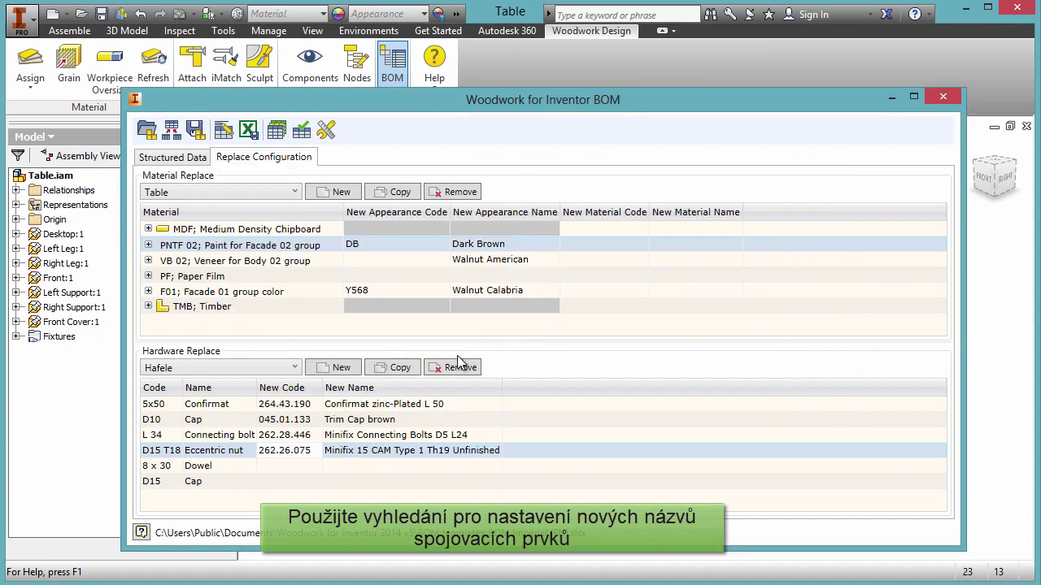
Replace the 8 x 30 Dowel with the Dowel 8x30 part (267.83.230)
double_click(292, 465)
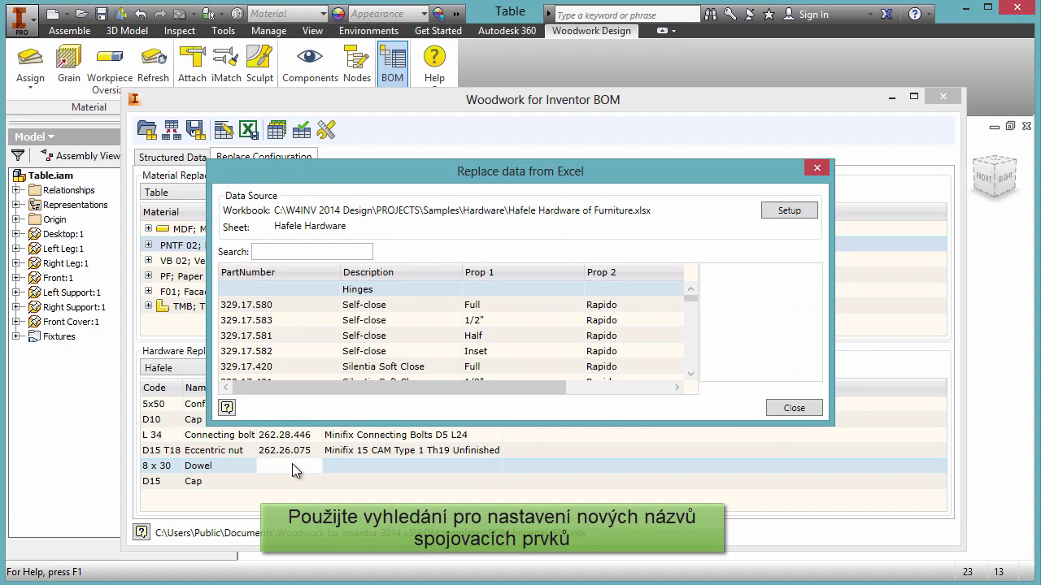
click(322, 253)
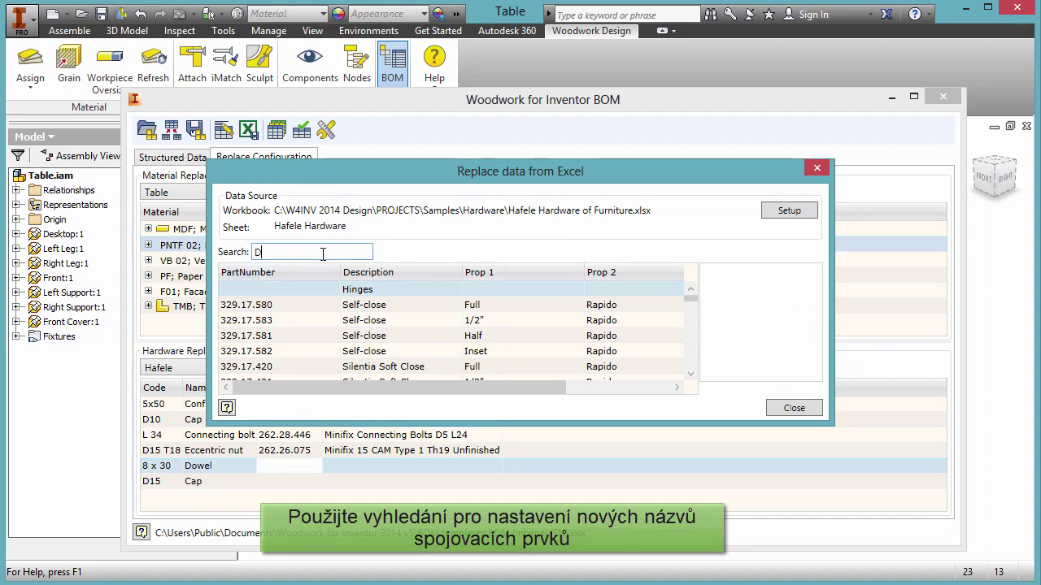
text(owel 8x)
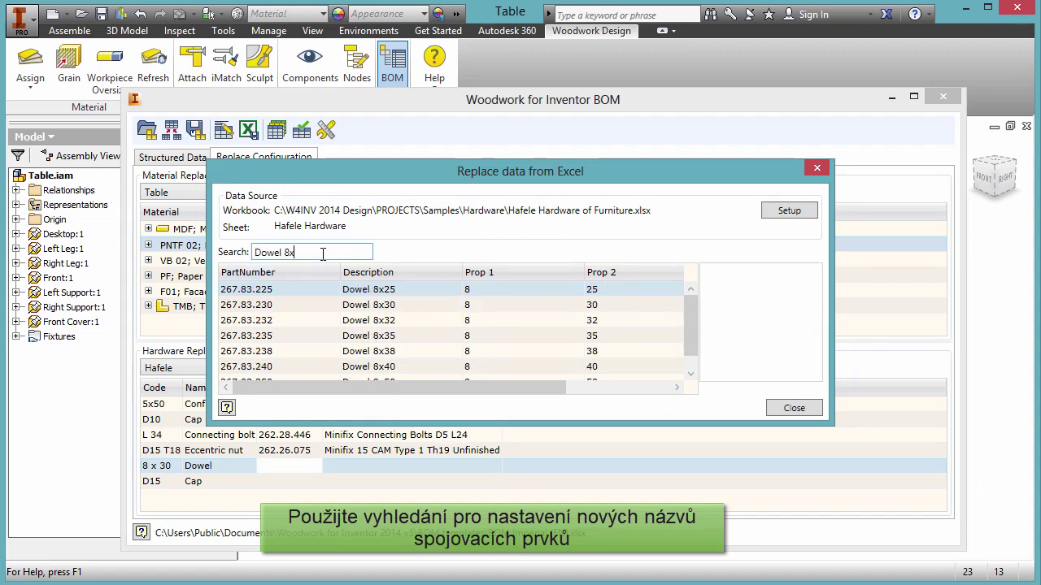
text(30)
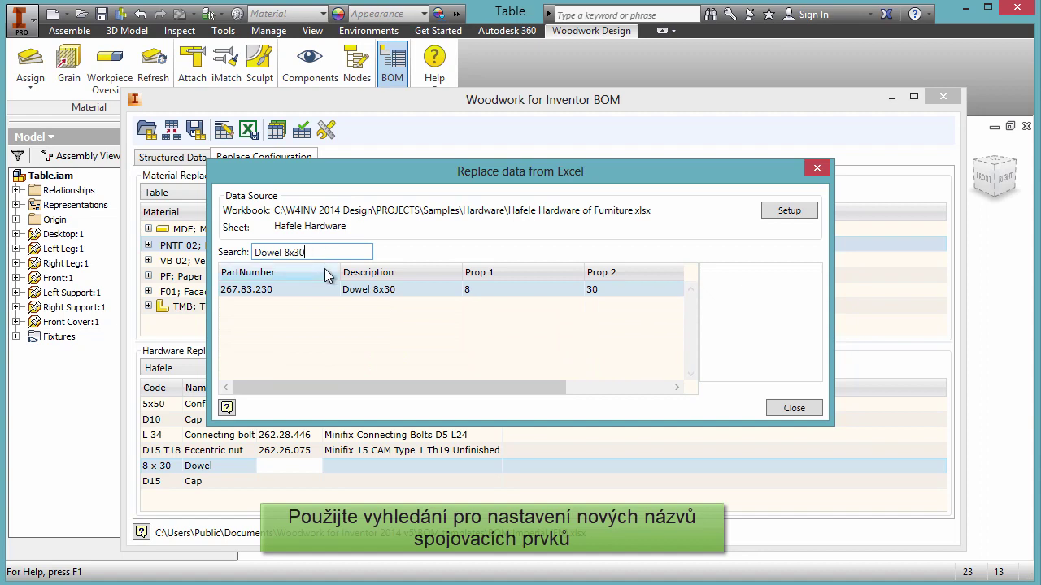
double_click(321, 290)
Replace the D15 Cap with Cover Cap golden oak (045.23.411)
click(270, 482)
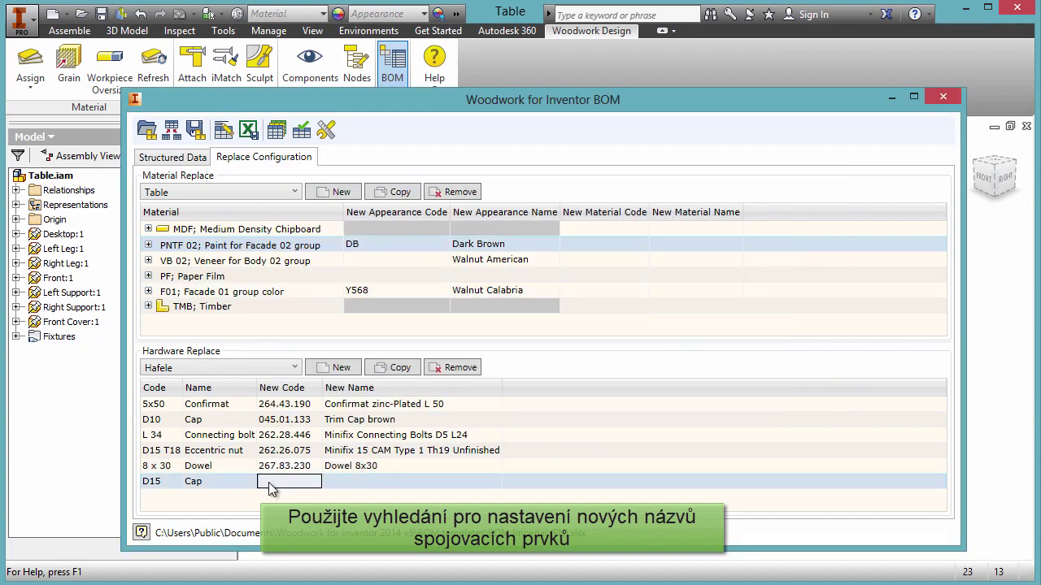
click(269, 482)
click(316, 254)
text(Cover cap)
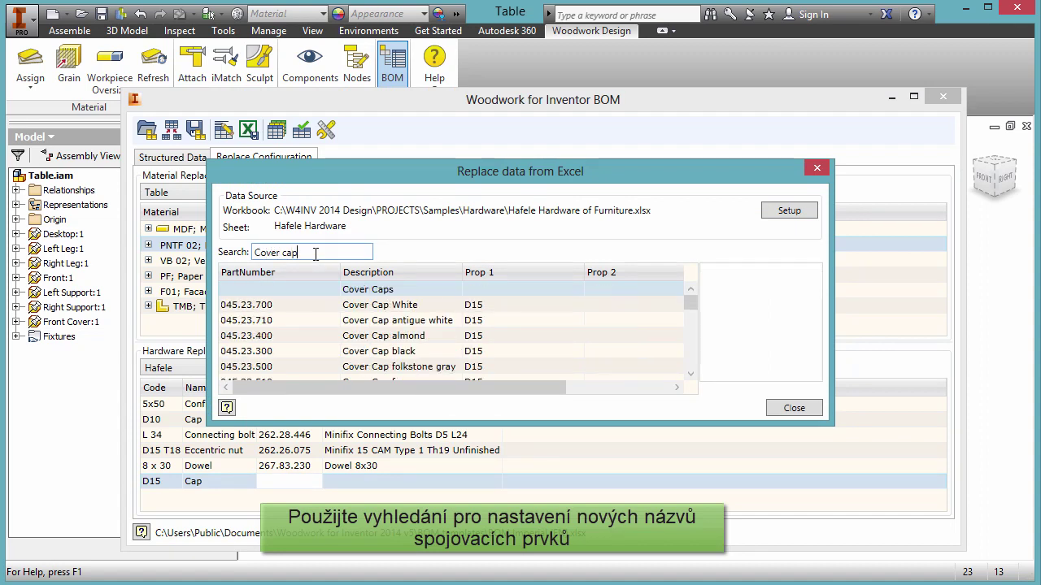
click(414, 307)
scroll(422, 325, down, 1)
scroll(435, 337, down, 1)
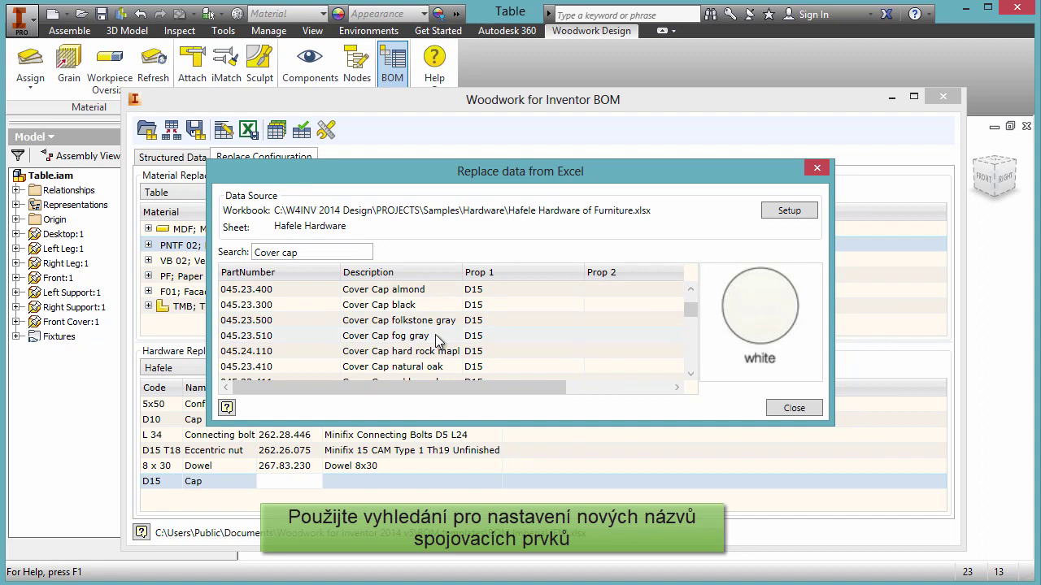
click(437, 336)
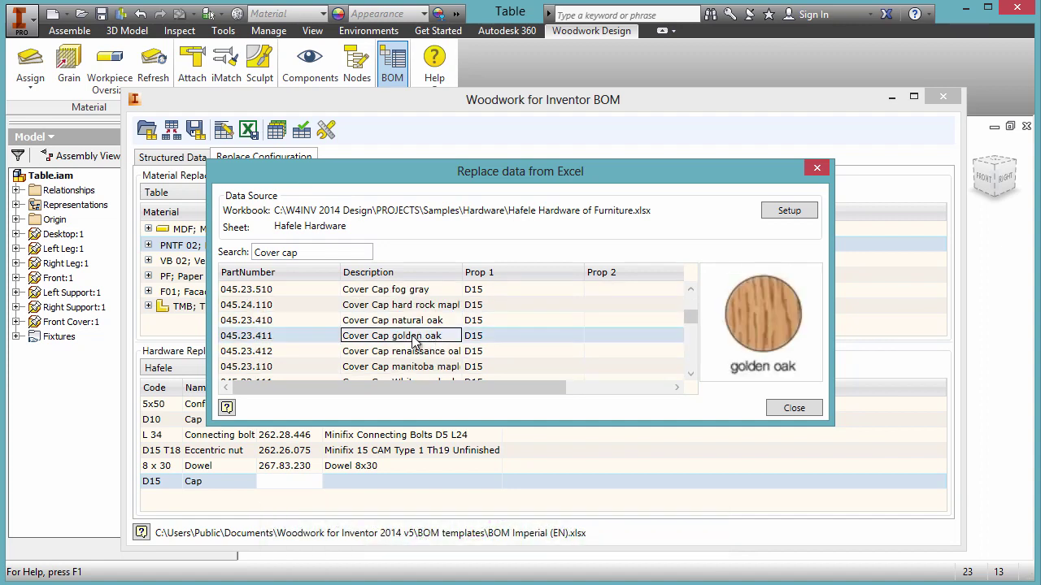
double_click(410, 337)
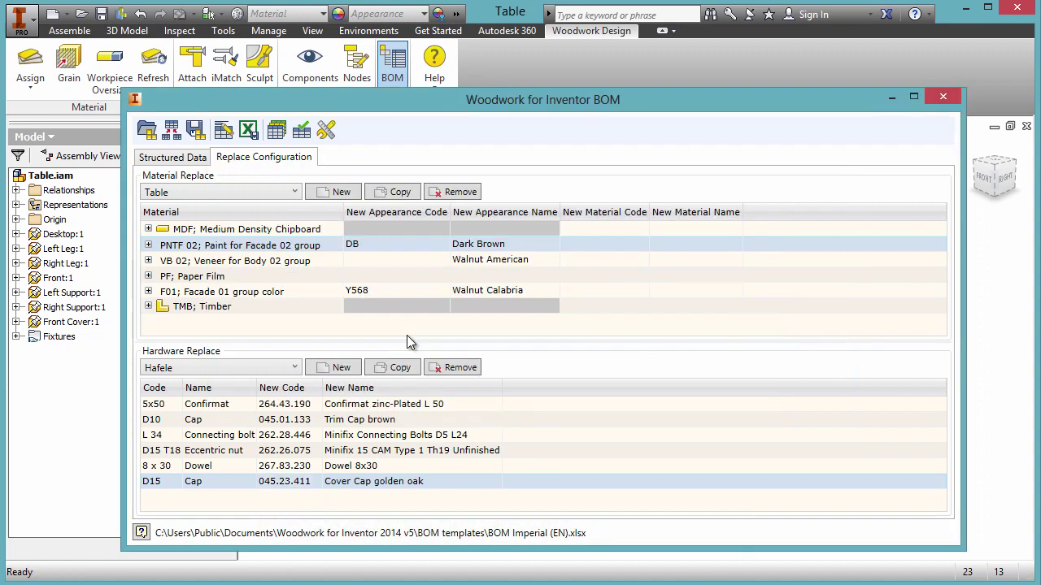
Expand all rows under the Table root in Structured Data and review the replaced appearances
click(187, 158)
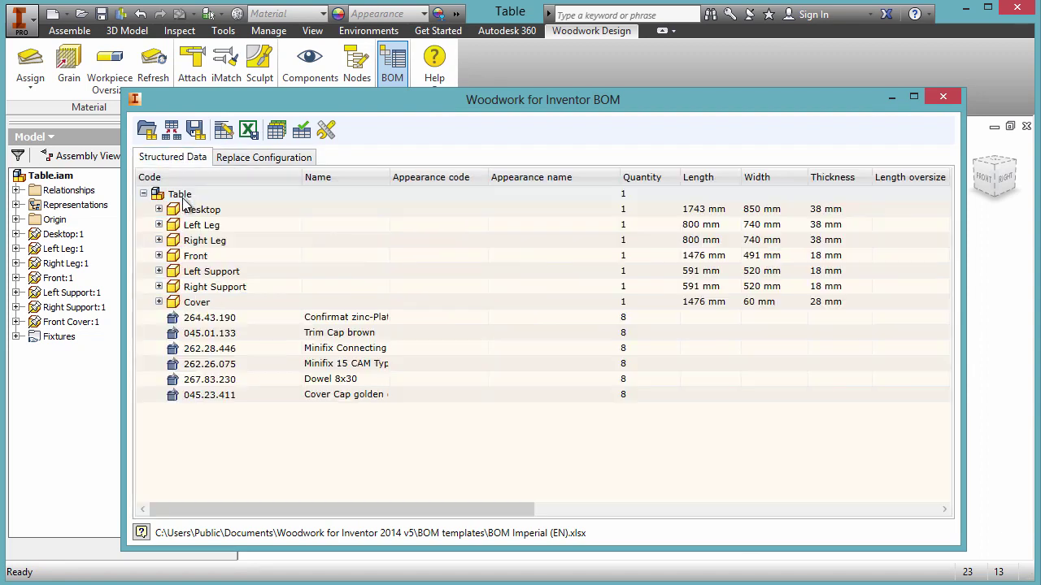
right_click(184, 199)
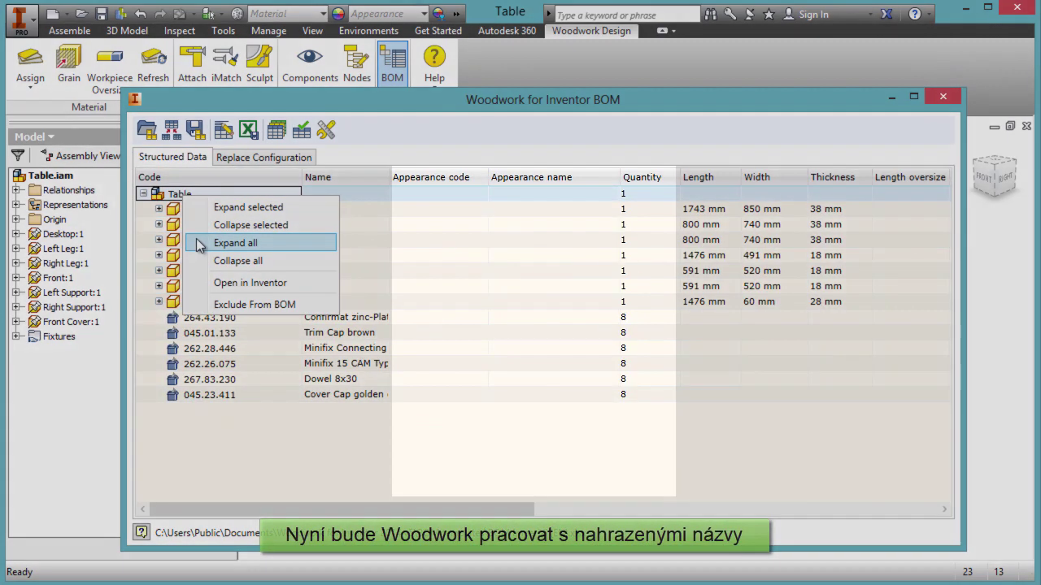
click(203, 242)
scroll(338, 227, down, 1)
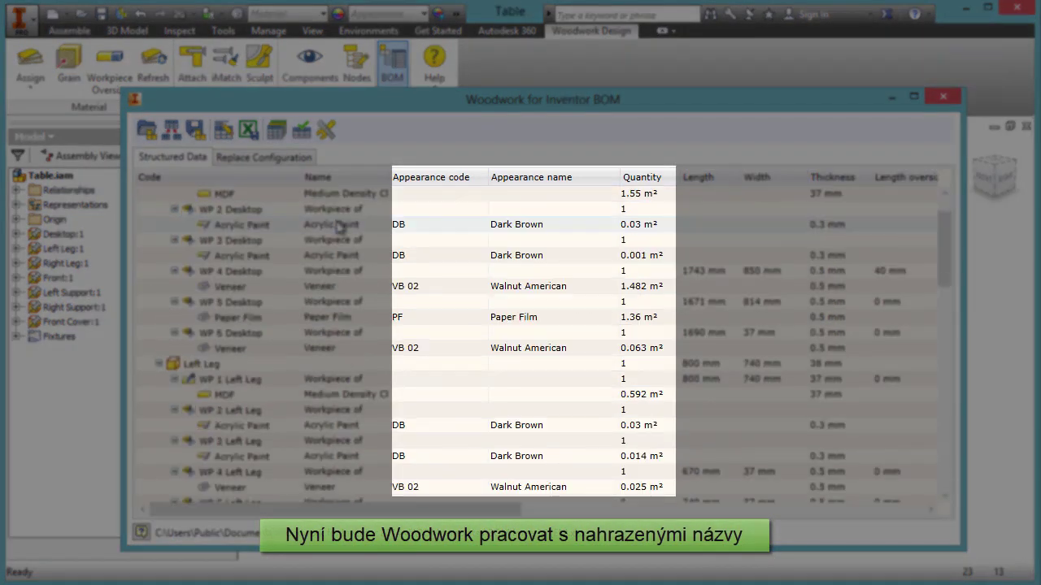
scroll(337, 227, down, 2)
scroll(342, 244, down, 2)
scroll(345, 268, down, 2)
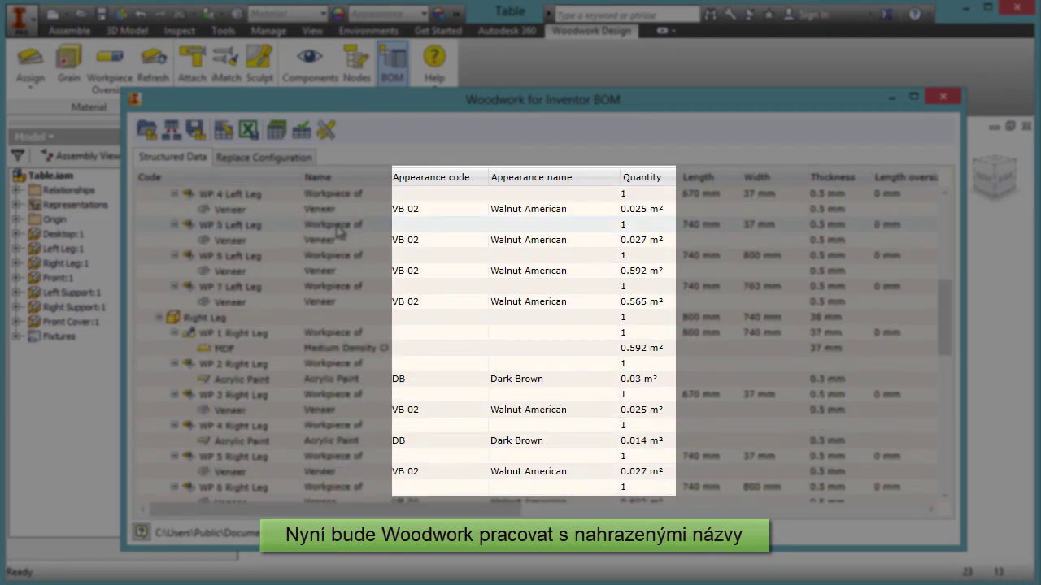
scroll(346, 284, down, 4)
scroll(345, 300, down, 3)
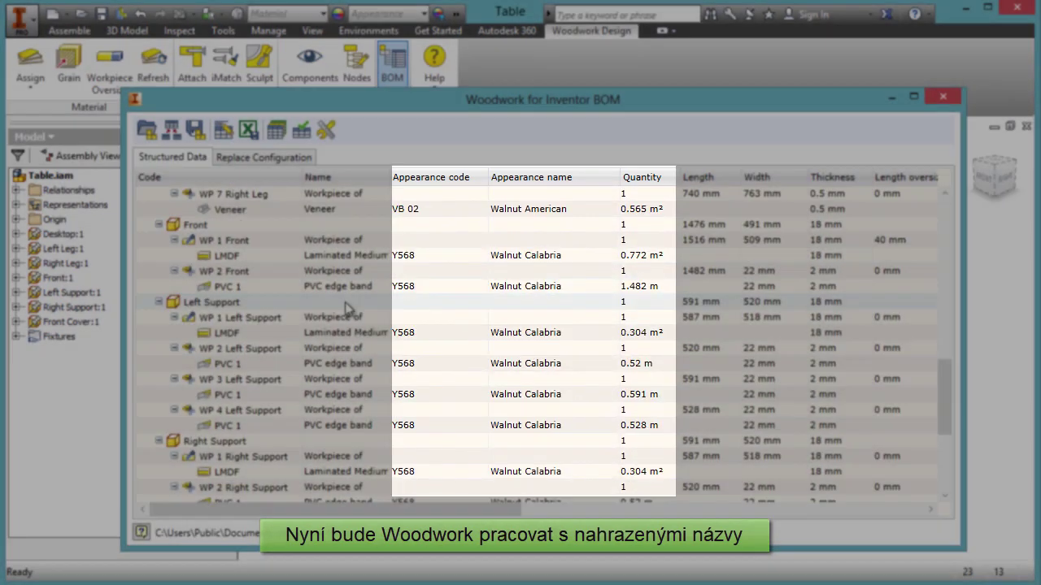
scroll(353, 317, down, 2)
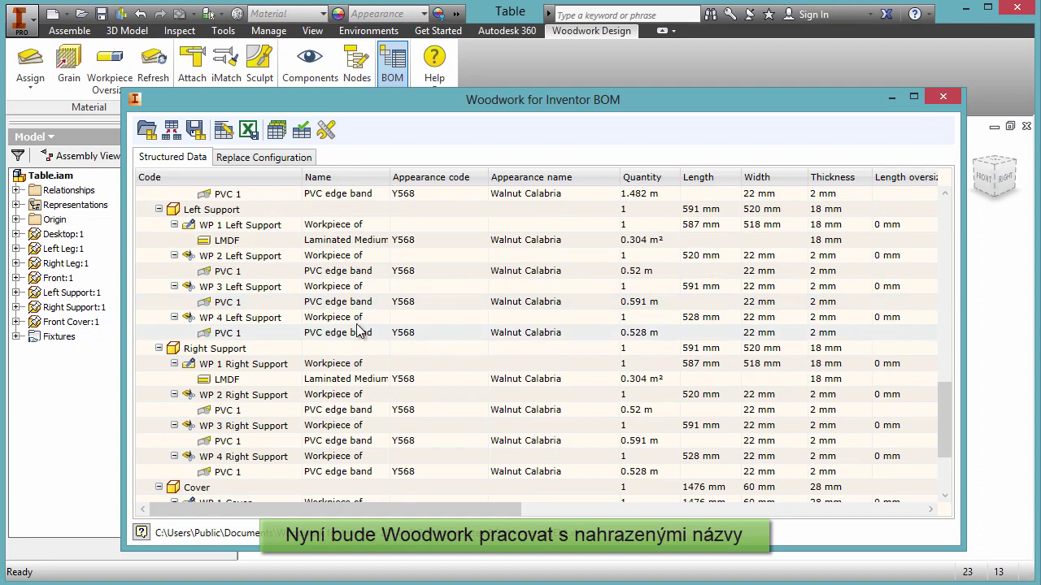
scroll(361, 277, up, 10)
scroll(368, 256, up, 6)
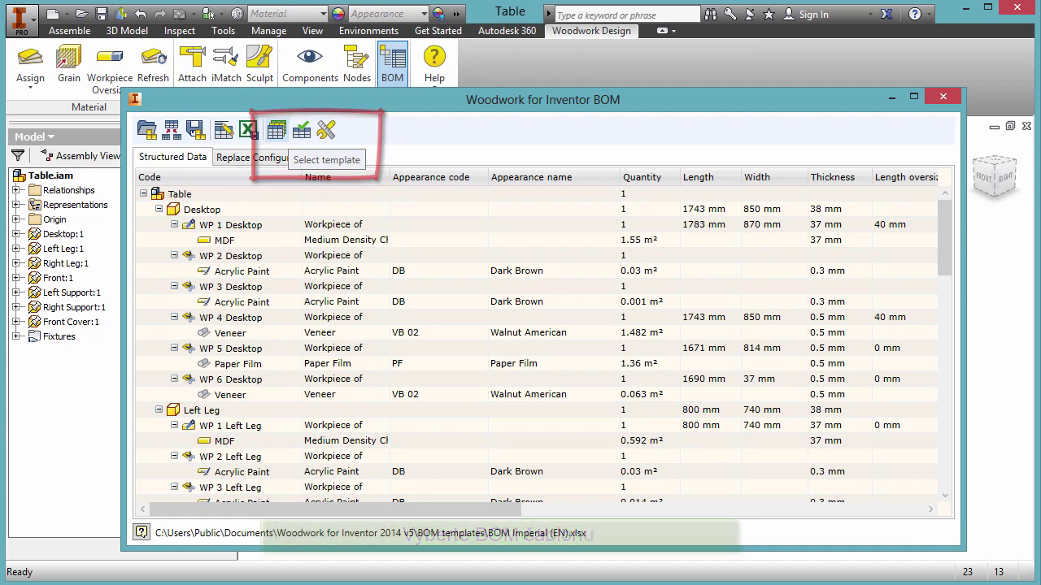
Choose BOM Metric (EN) from the Woodwork for Inventor 2014 v5 BOM templates folder as template
click(283, 132)
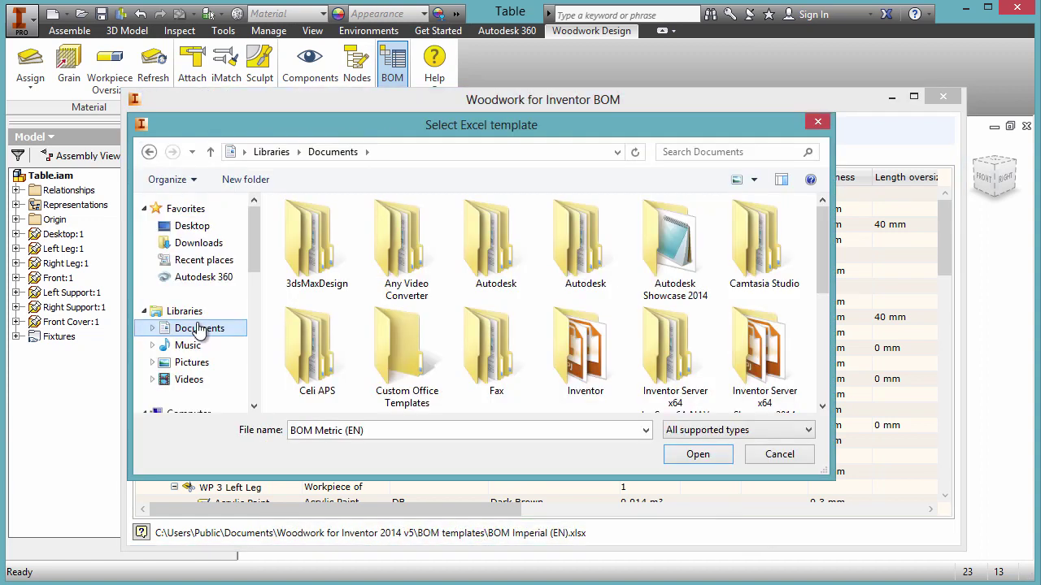
drag(821, 251, 821, 340)
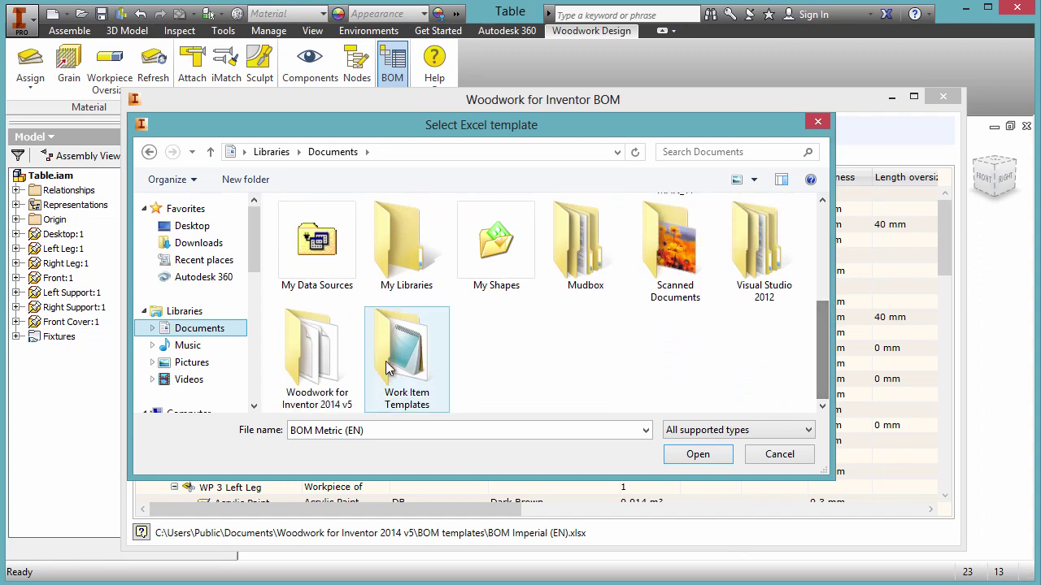
double_click(318, 349)
double_click(328, 265)
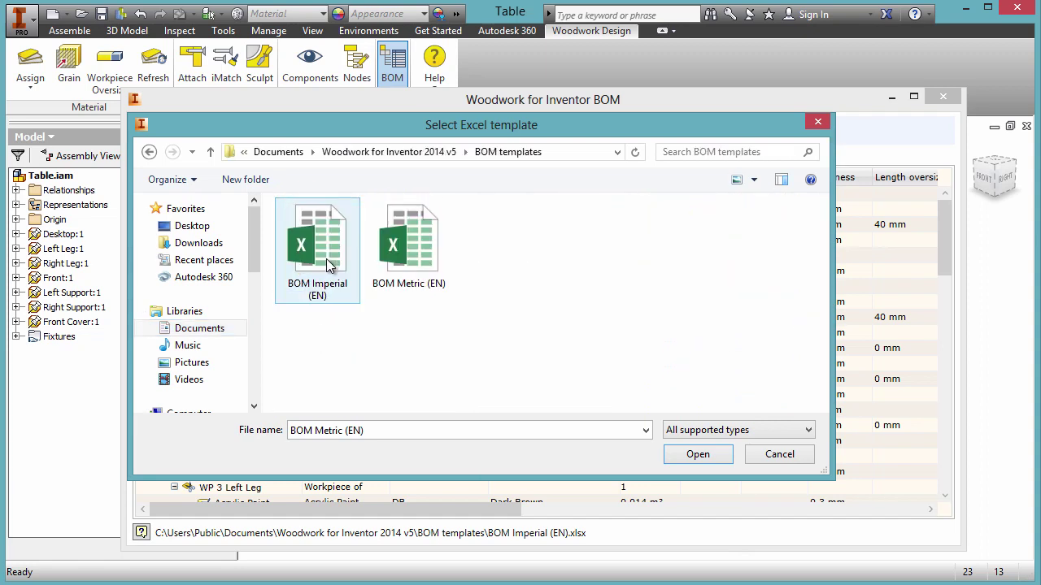
click(403, 254)
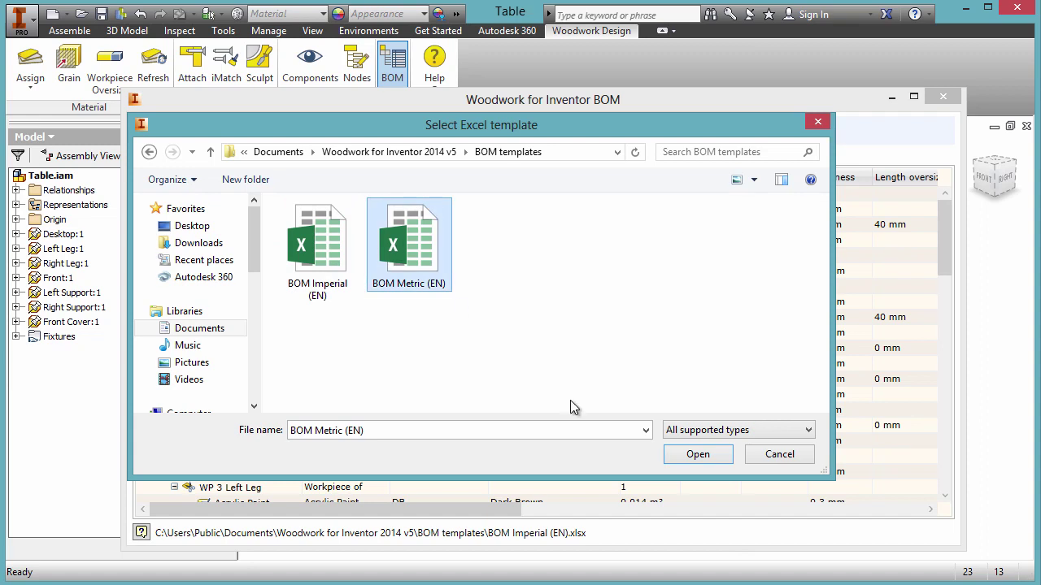
click(698, 454)
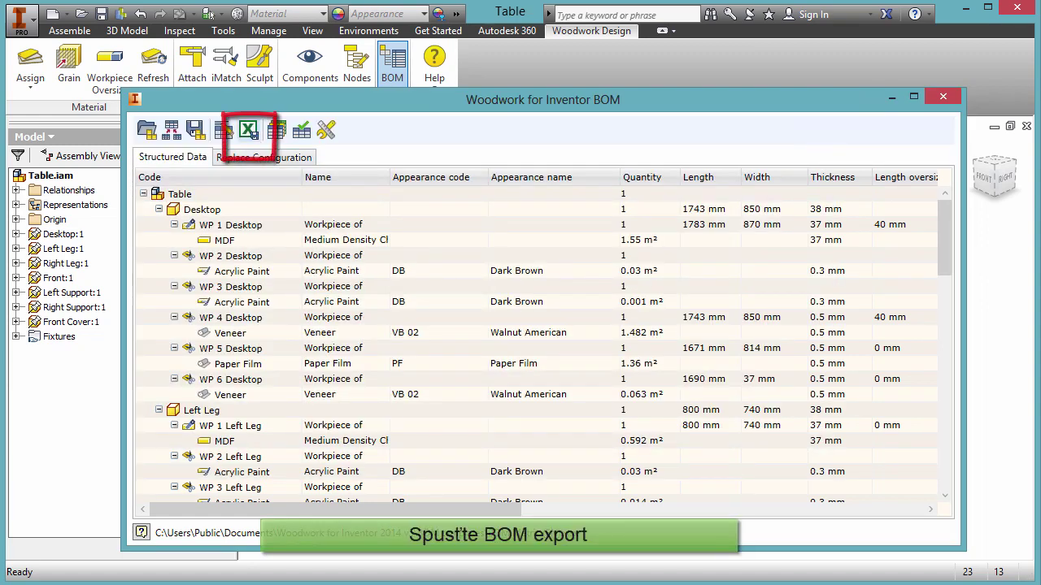
Export the BOM to an Excel workbook named 'Table' and open it
click(252, 133)
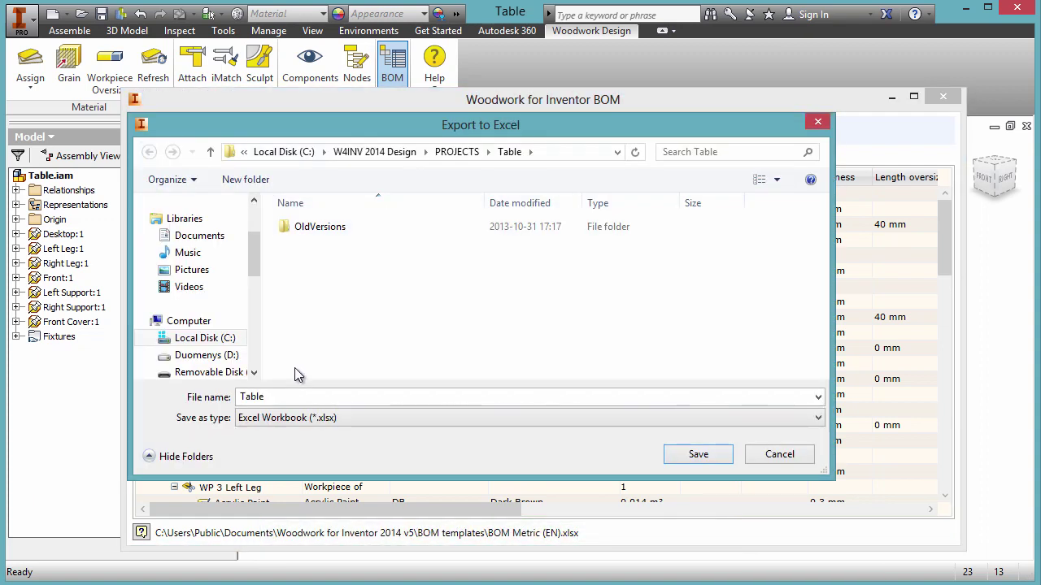
click(701, 456)
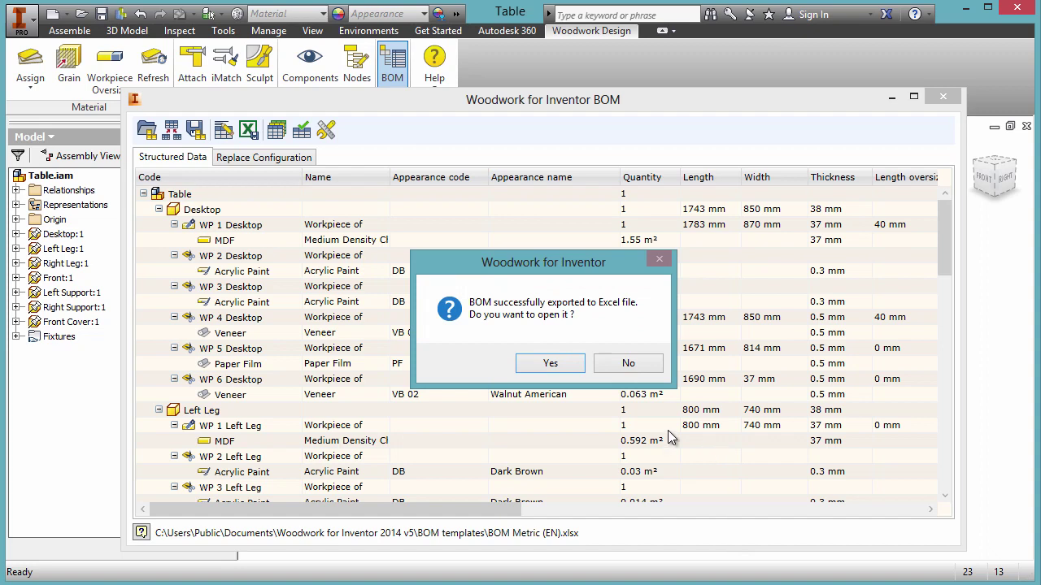
click(550, 364)
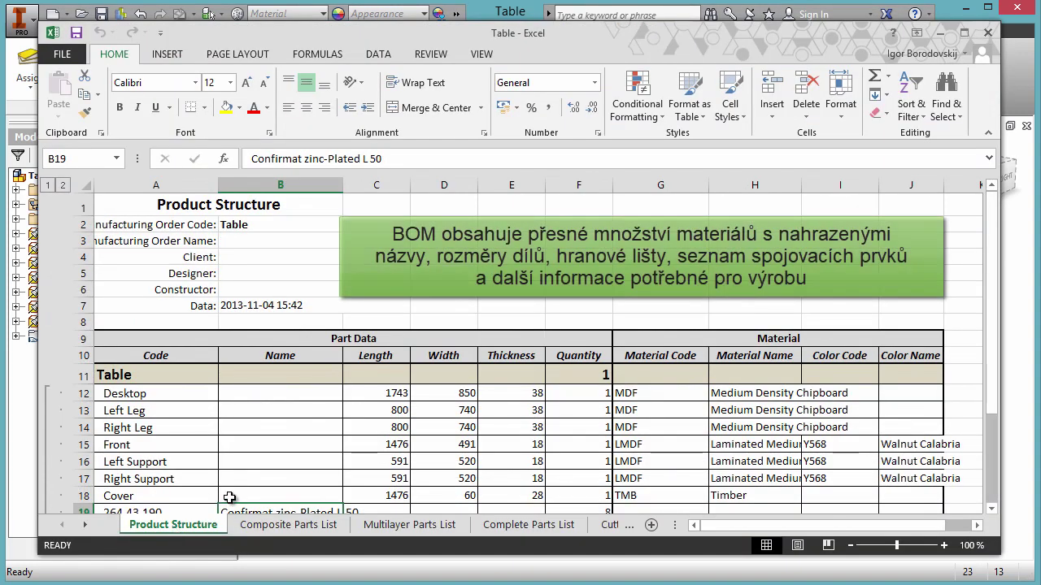
Widen column J on the Product Structure sheet, then scroll through the Complete Parts List sheet
drag(943, 185, 964, 185)
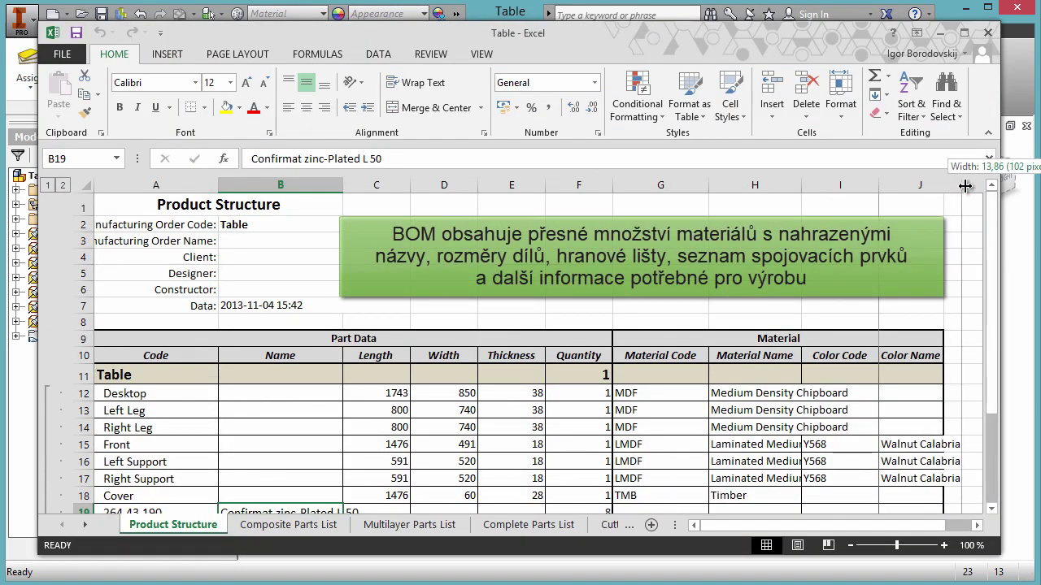
mouse_move(990, 252)
mouse_down()
mouse_move(986, 296)
mouse_move(924, 297)
mouse_up()
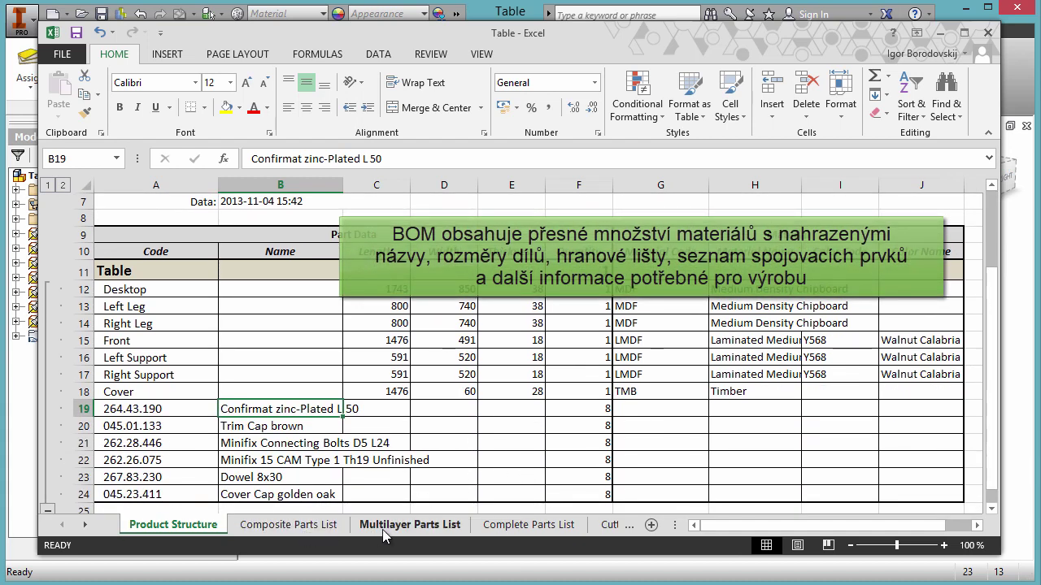
click(498, 530)
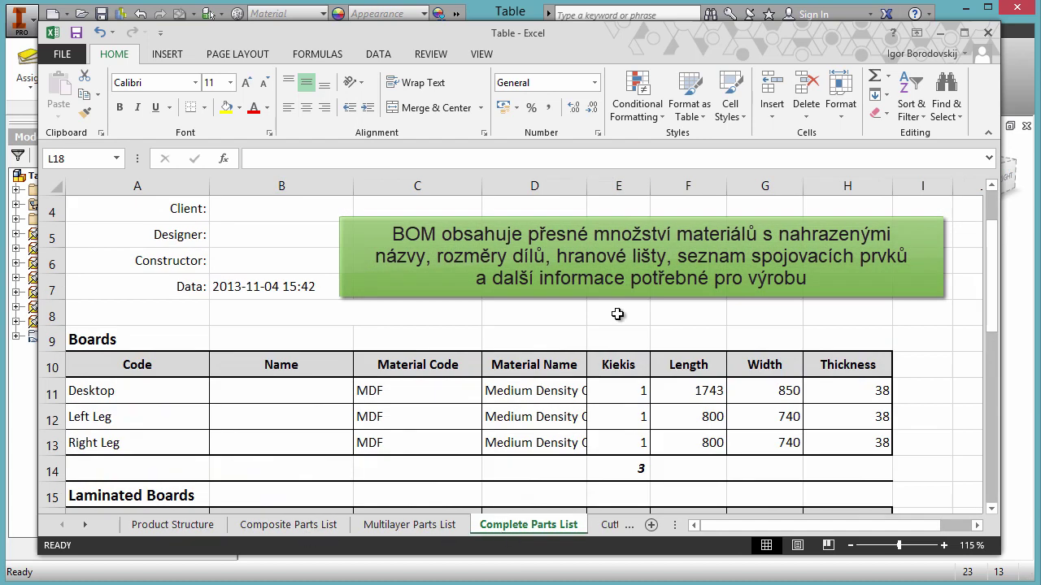
ctrl+scroll(617, 313, down, 1)
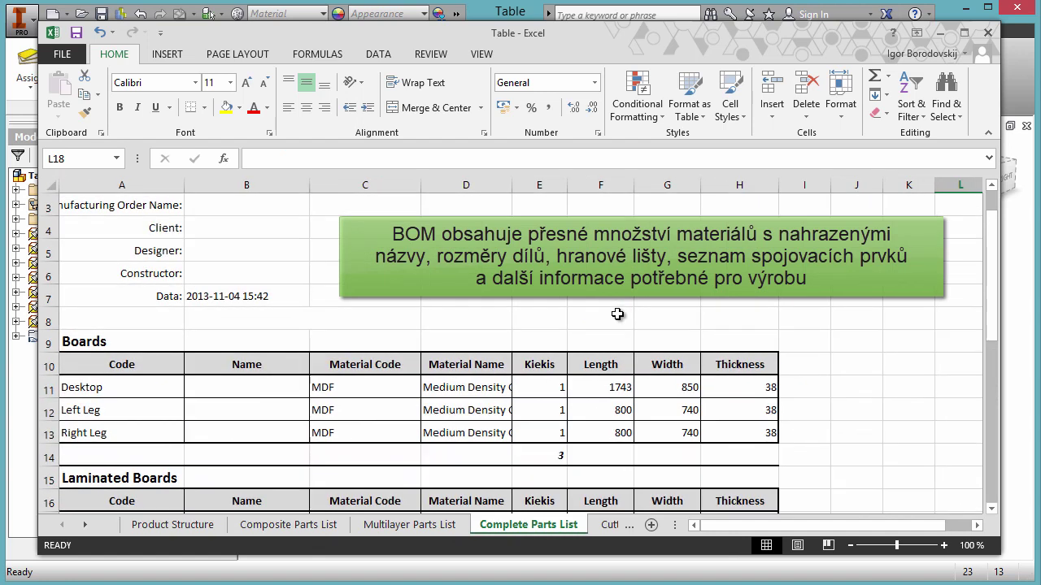
scroll(617, 314, down, 3)
scroll(617, 314, down, 1)
scroll(617, 314, down, 1)
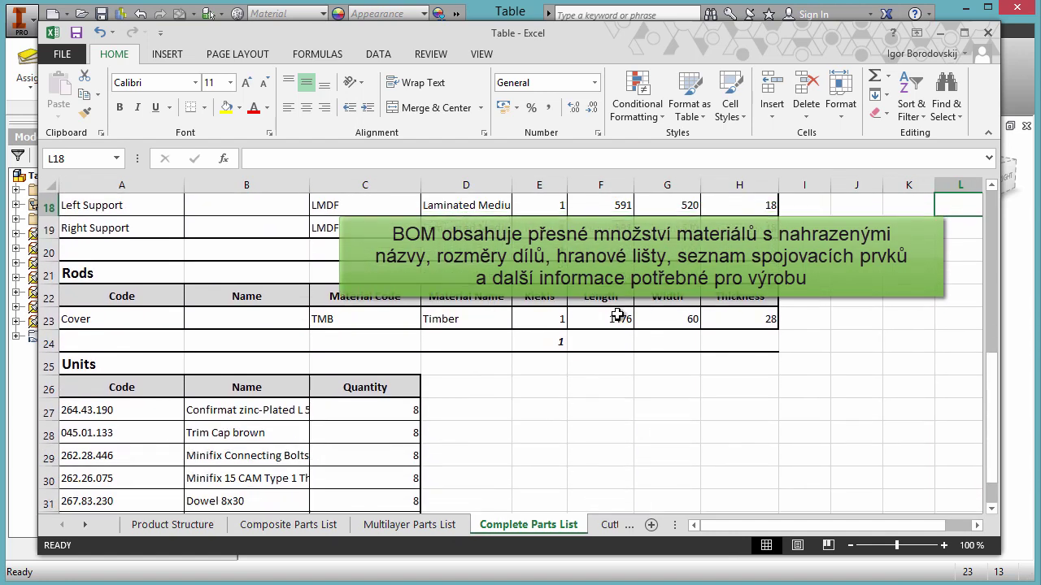
scroll(618, 314, down, 2)
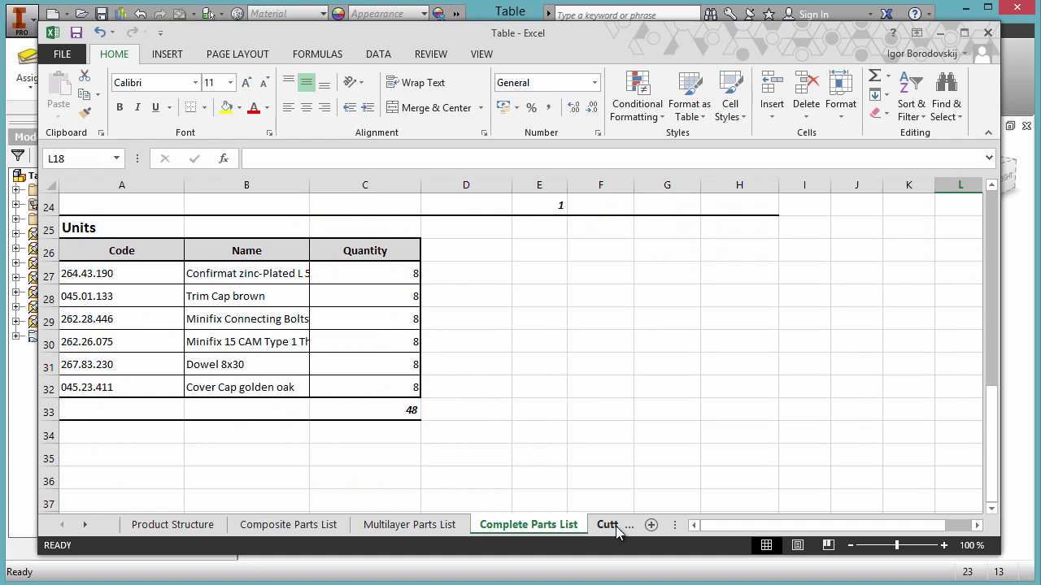
Review the Cutting Parts List sheet's board sizes, grain and edge covers like VB 02 and Y568
click(617, 524)
scroll(641, 325, down, 1)
scroll(641, 325, down, 1)
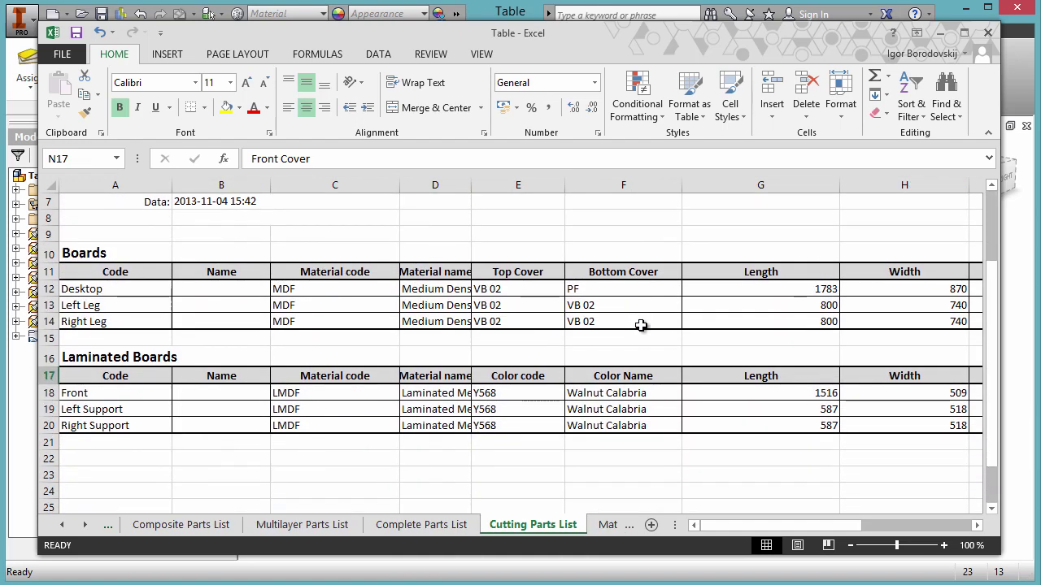
drag(784, 526, 895, 512)
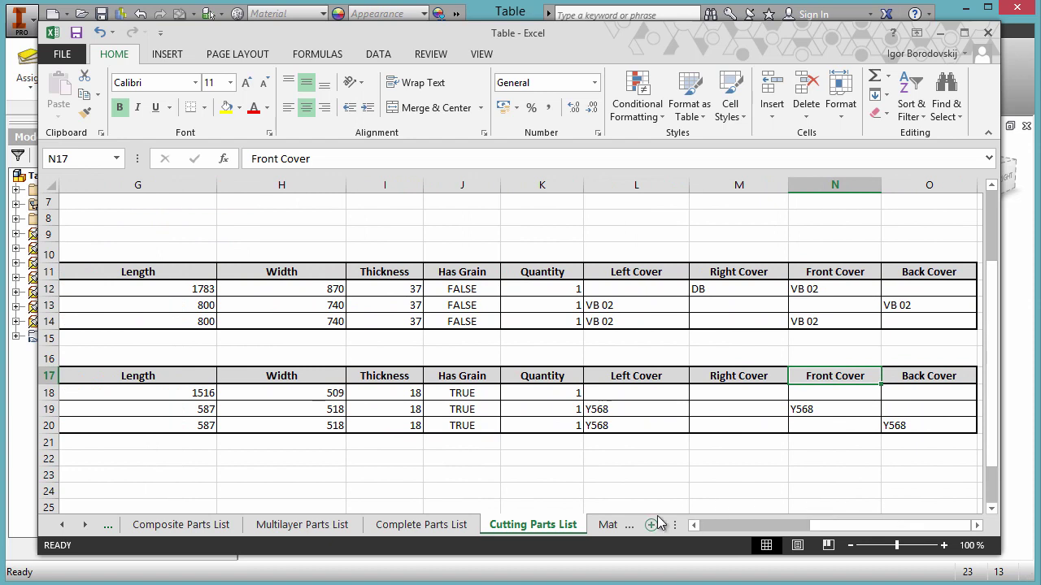